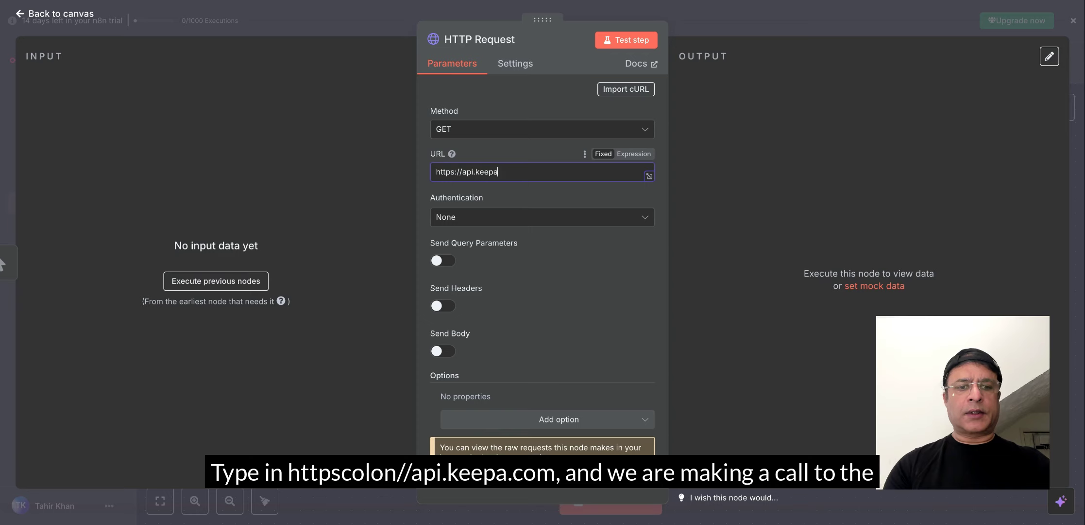
type("/p")
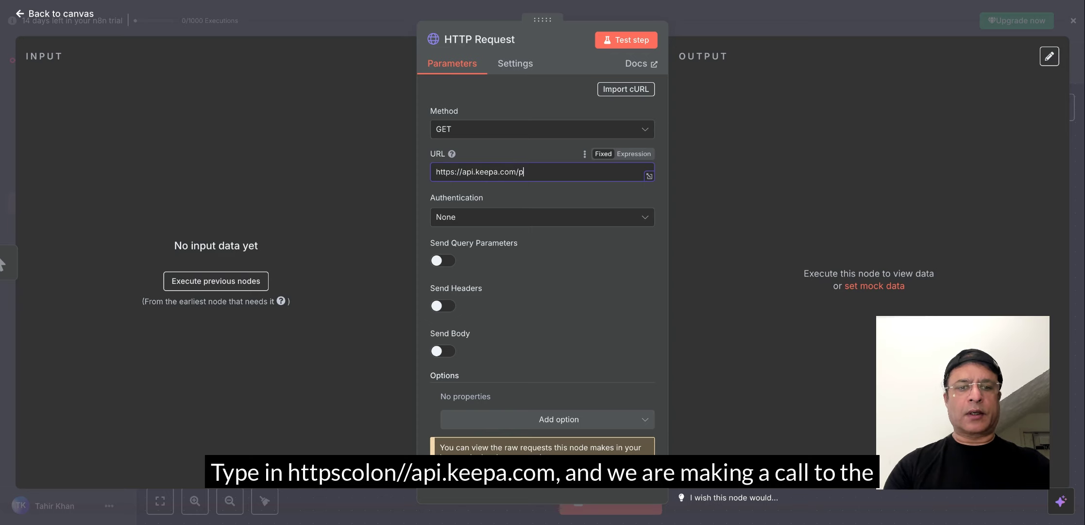
type("roduct")
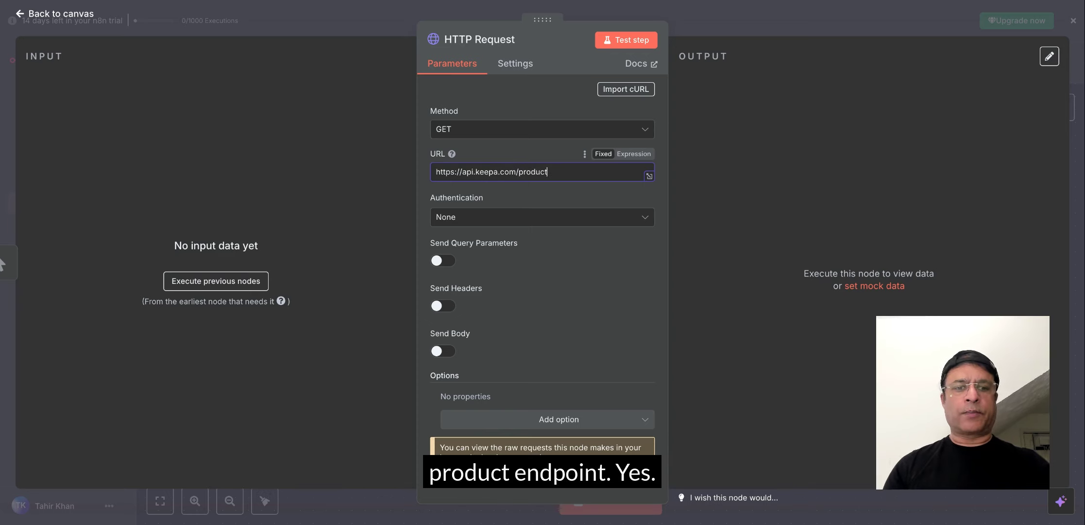
left_click(438, 261)
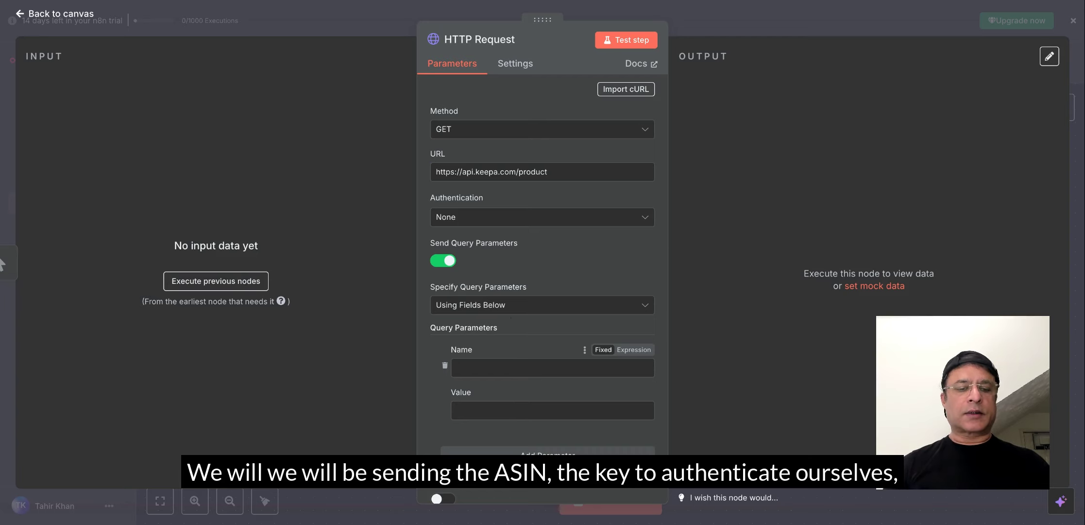
Name the first query parameter key and paste the Keepa API key as its value
left_click(498, 365)
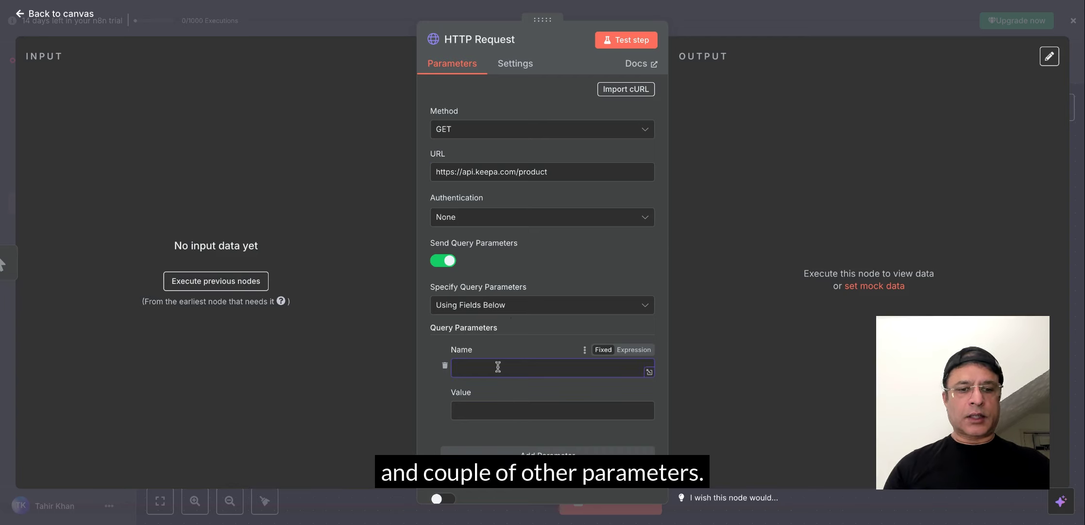
type("key")
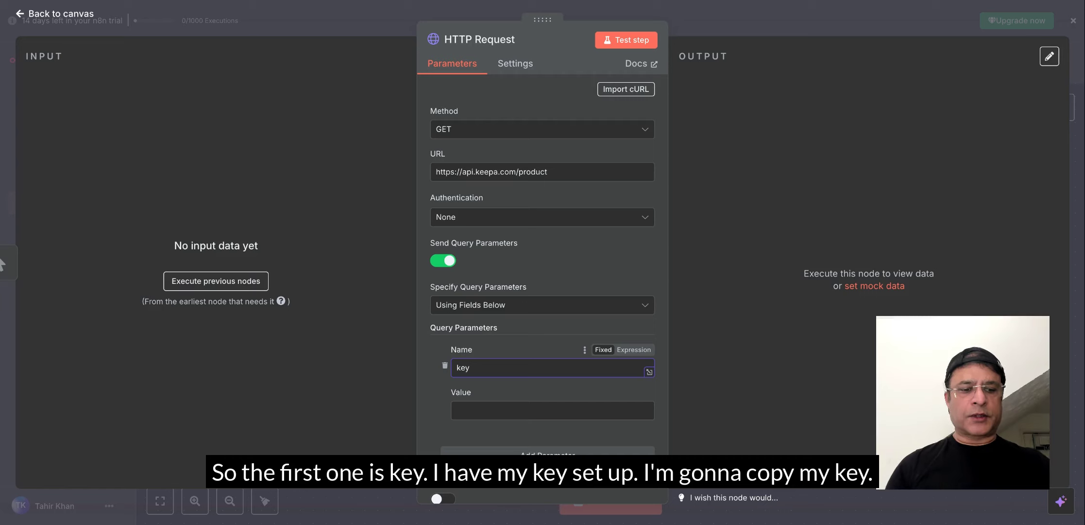
left_click(488, 411)
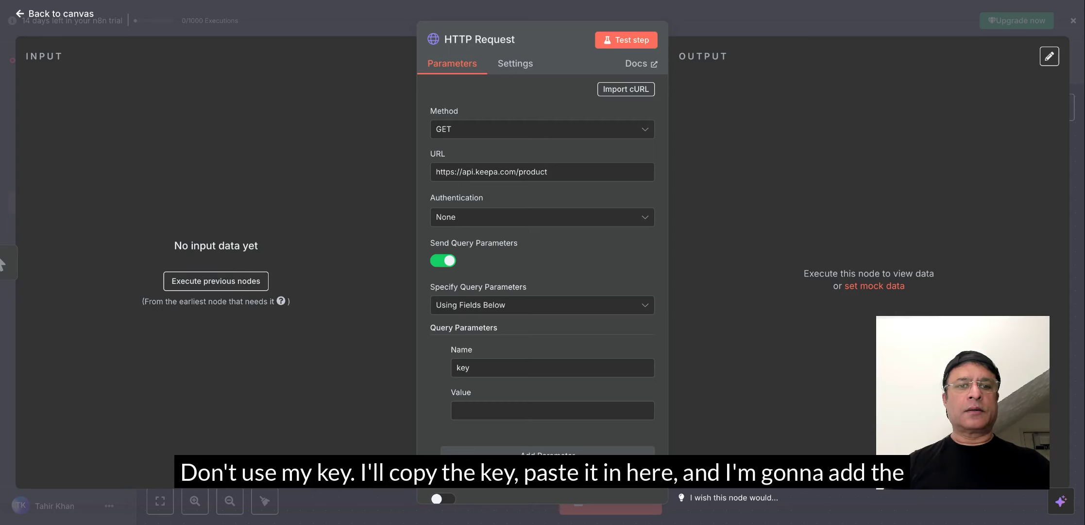
left_click(494, 409)
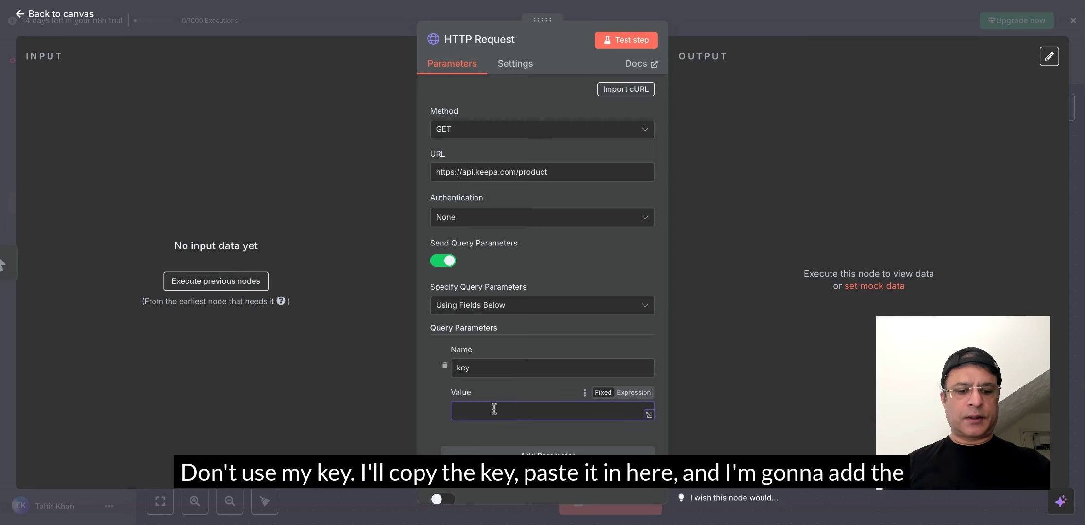
key("ctrl+v")
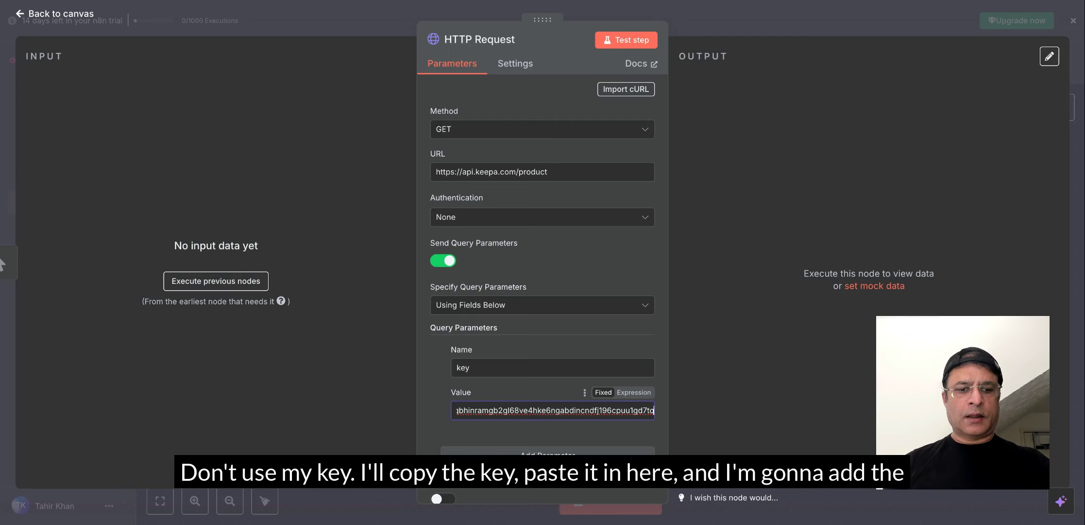
Add a second query parameter named asin with the value B09Q52CXX1
left_click(498, 442)
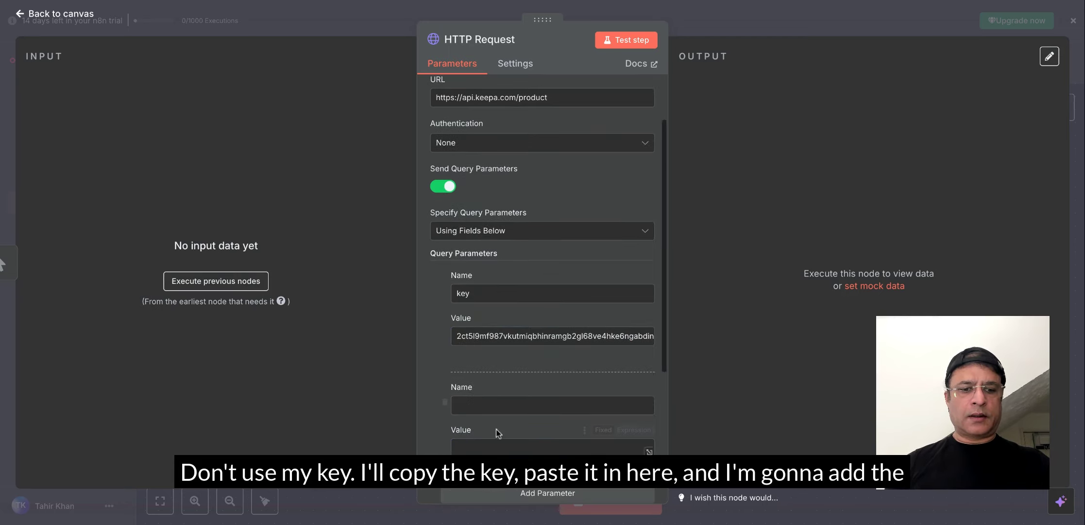
left_click(492, 404)
type("asin")
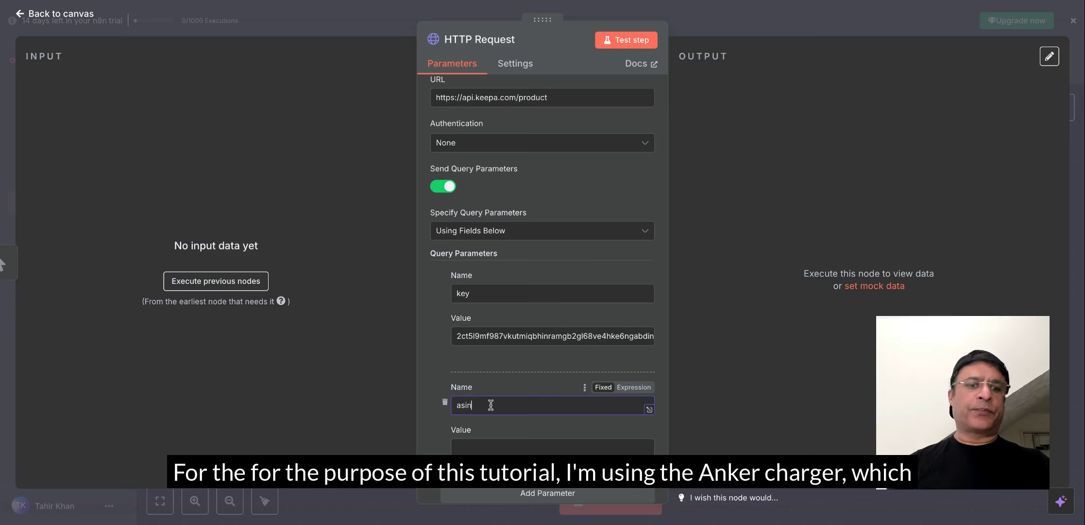
left_click(480, 446)
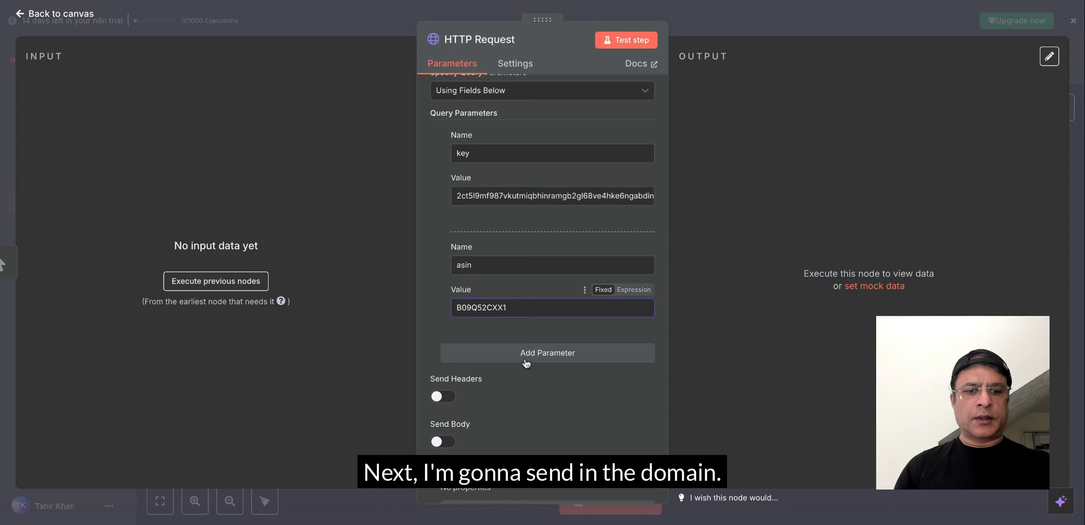
Add a third query parameter named domain with the value 1
left_click(526, 360)
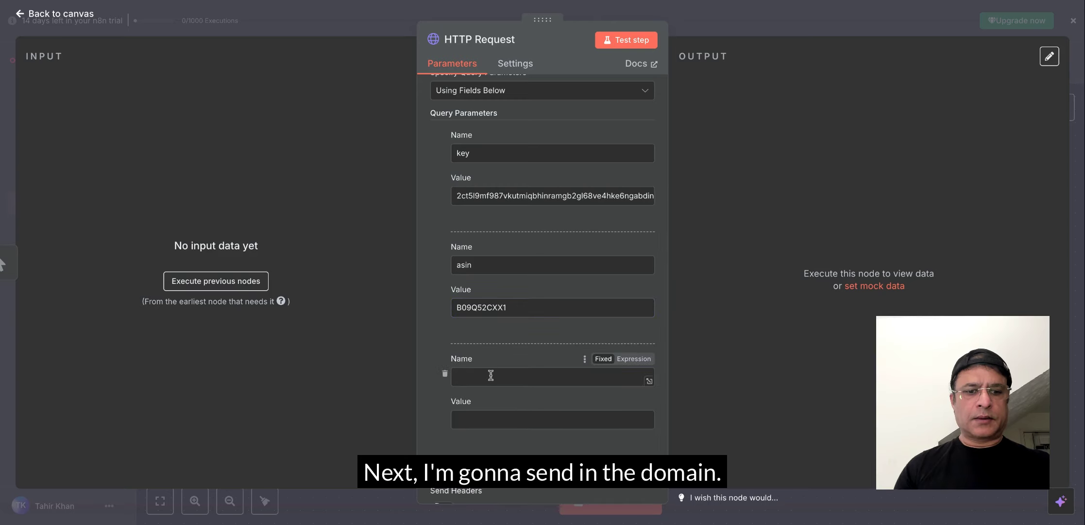
type("domain")
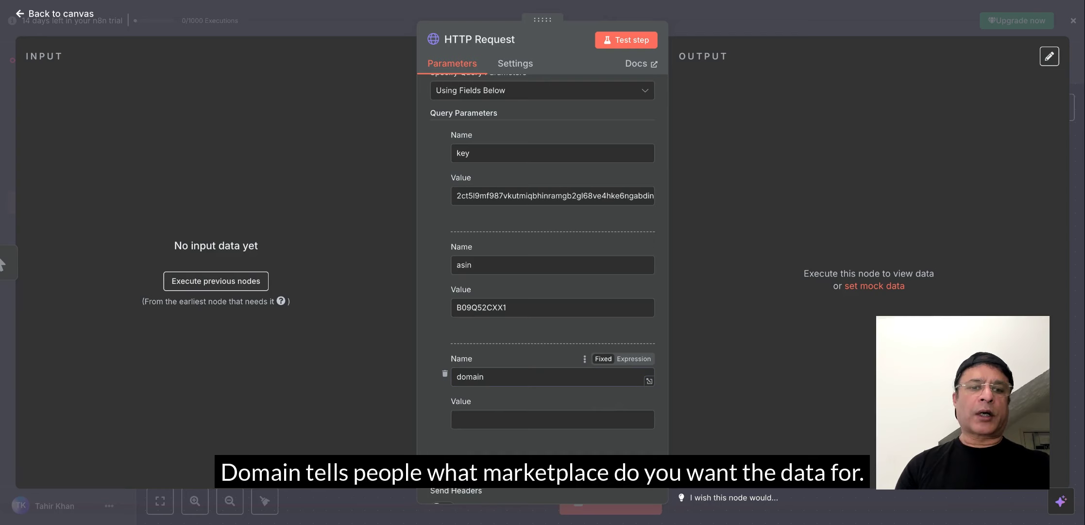
left_click(475, 420)
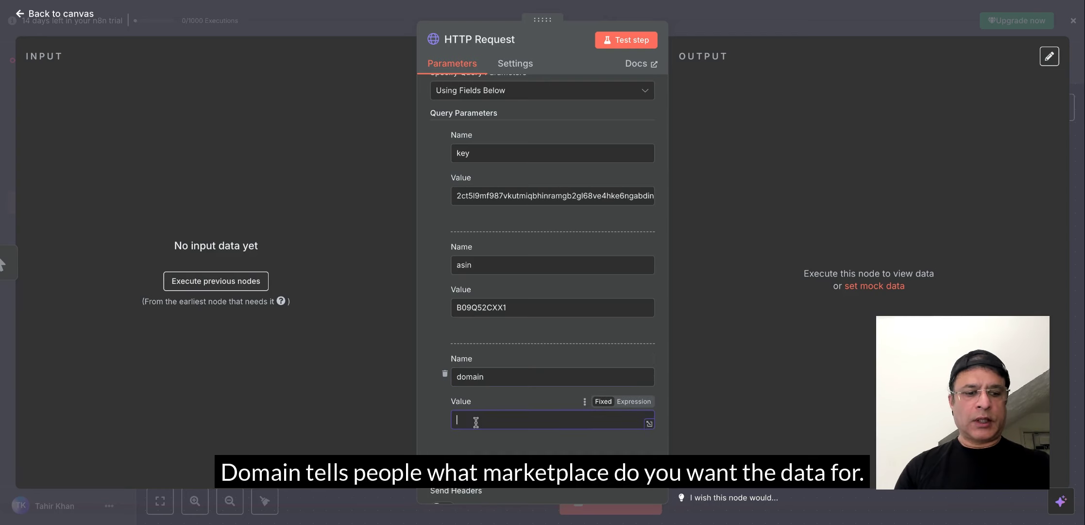
left_click(439, 420)
Add a fourth query parameter named stats with the value 1
scroll(439, 419, "down", 1)
scroll(439, 418, "down", 2)
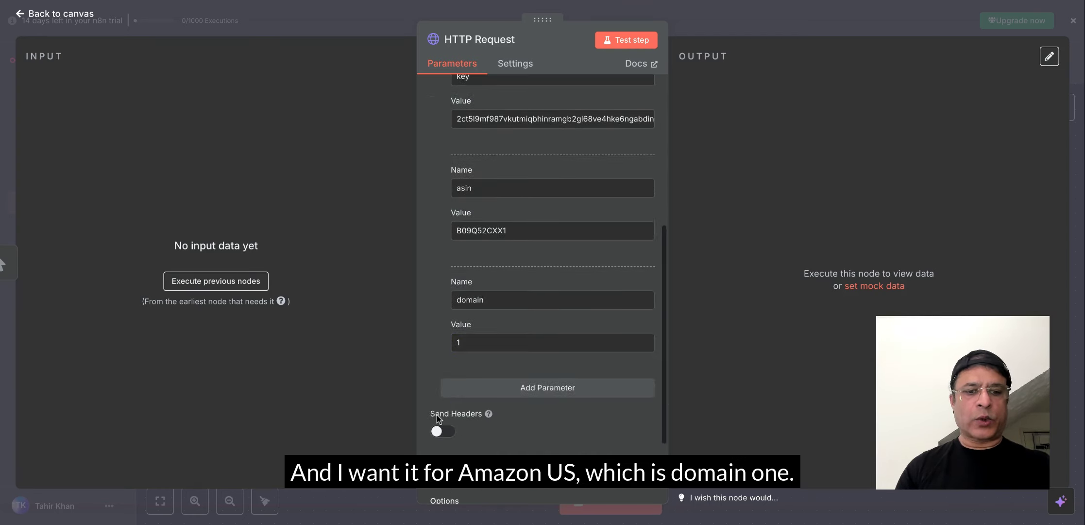
left_click(511, 394)
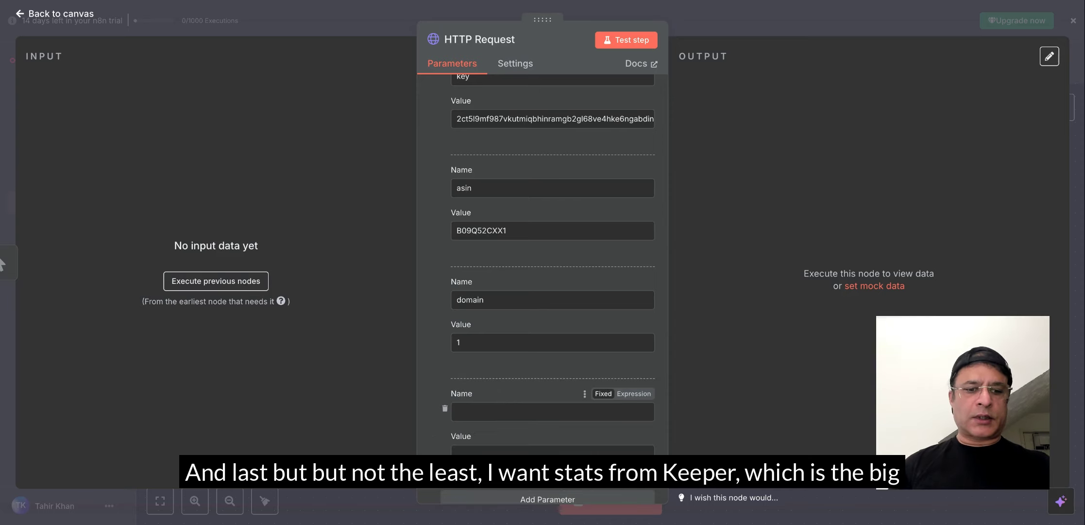
left_click(493, 412)
type("stats")
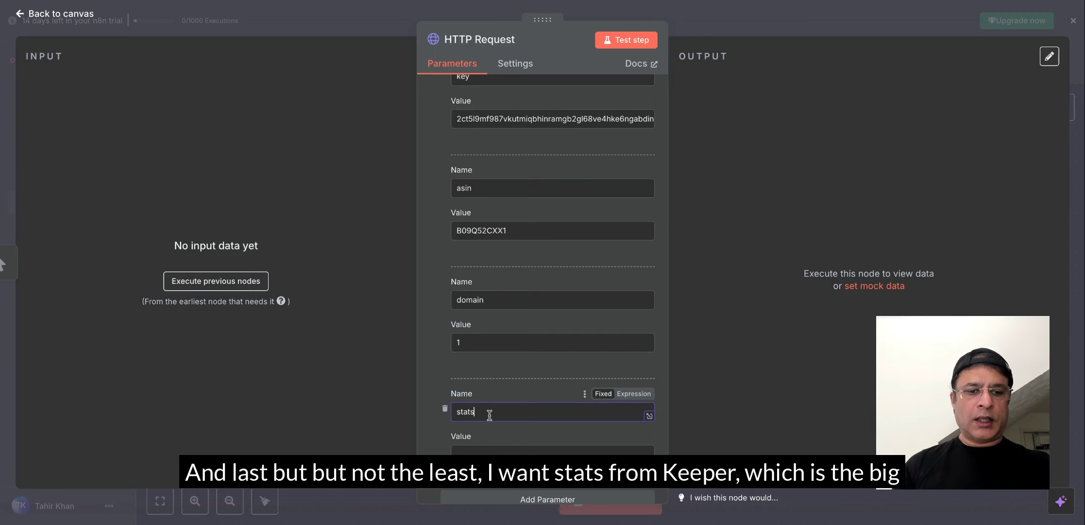
left_click(480, 453)
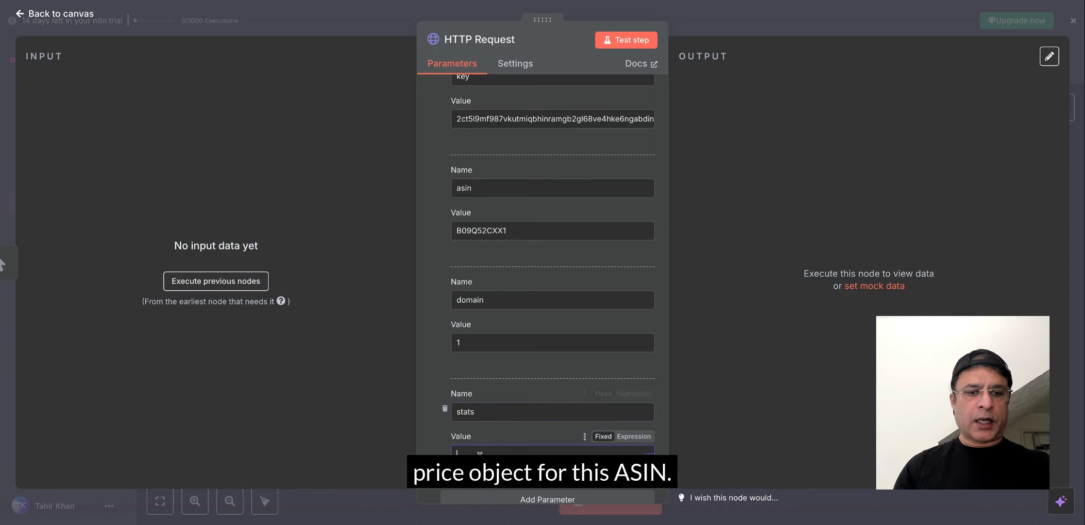
type("1")
Test the HTTP Request node and look through its JSON output
scroll(428, 326, "down", 3)
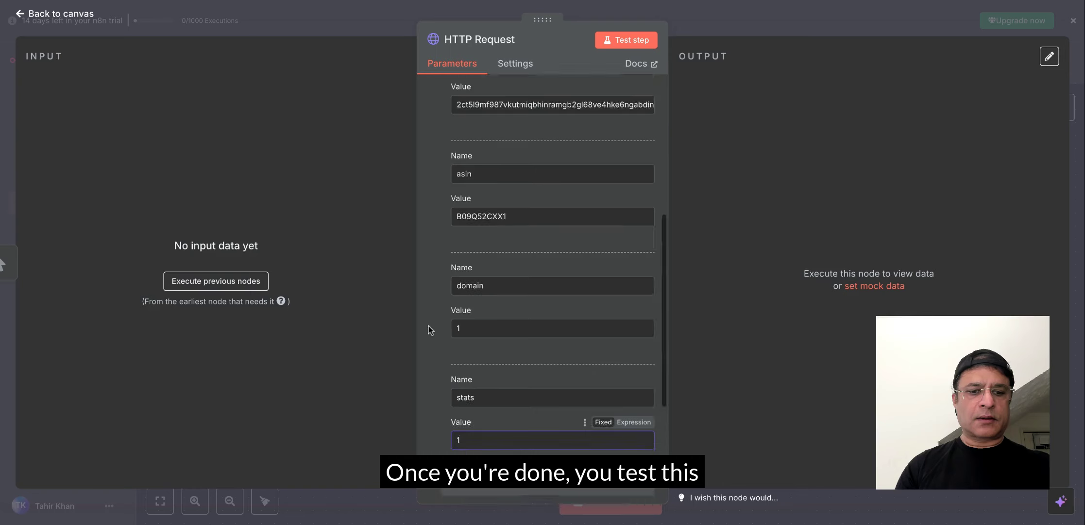
scroll(428, 326, "up", 8)
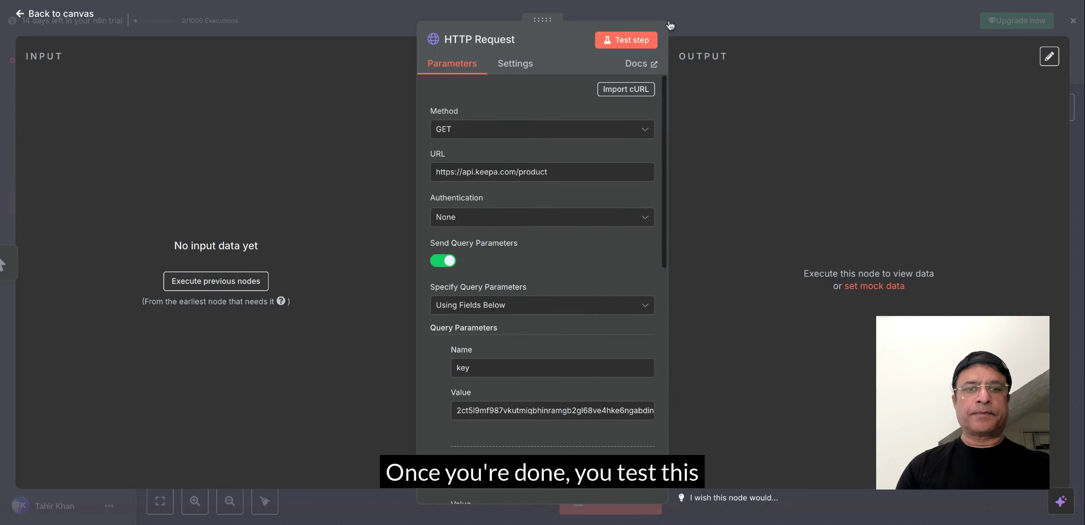
left_click(630, 40)
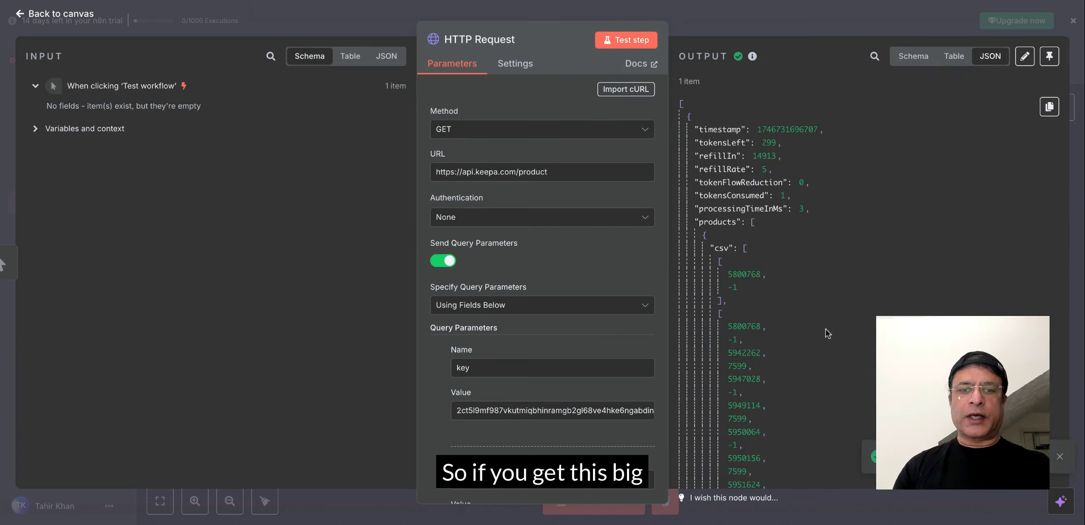
scroll(827, 334, "down", 1)
scroll(826, 329, "down", 10)
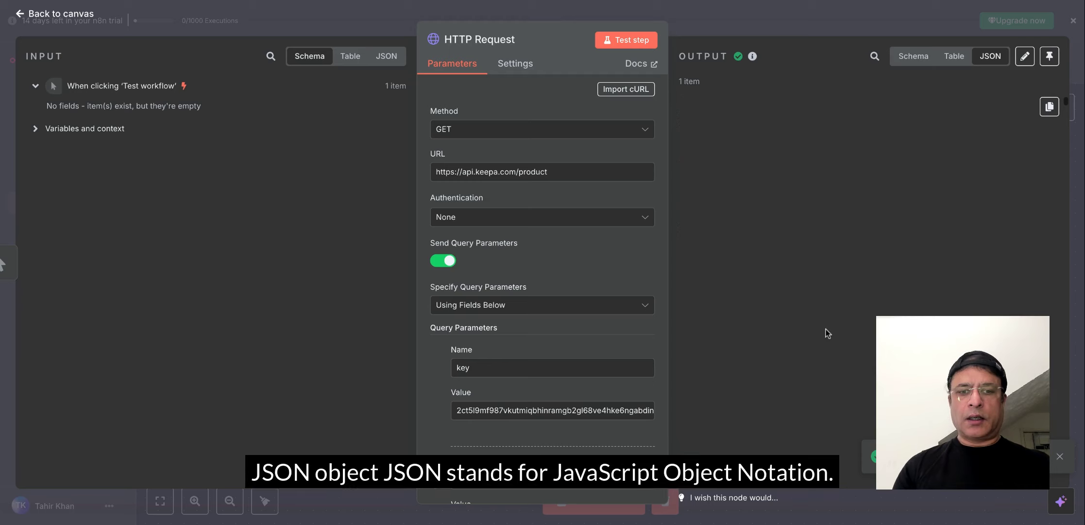
scroll(825, 329, "down", 10)
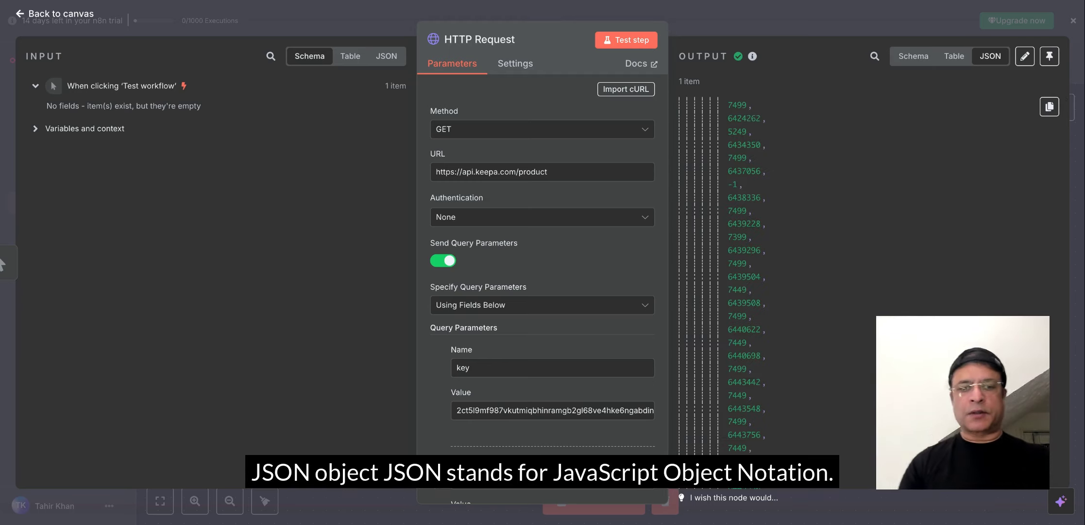
scroll(826, 329, "up", 1)
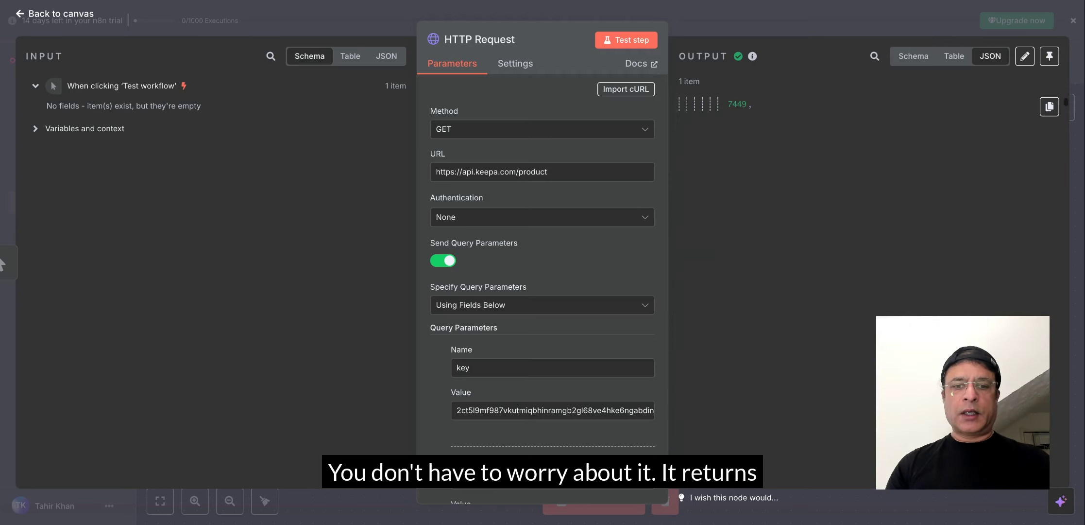
scroll(826, 310, "down", 10)
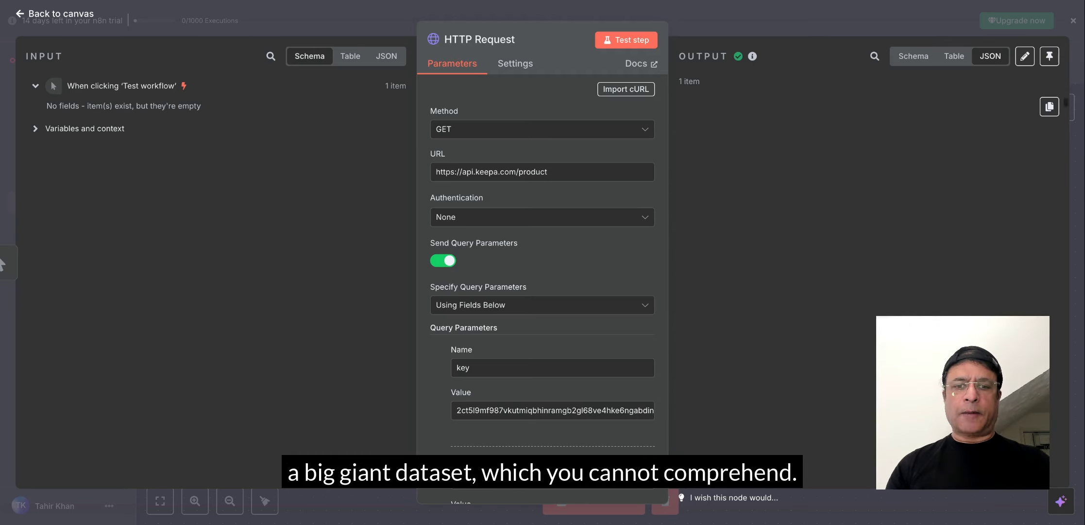
scroll(743, 272, "down", 7)
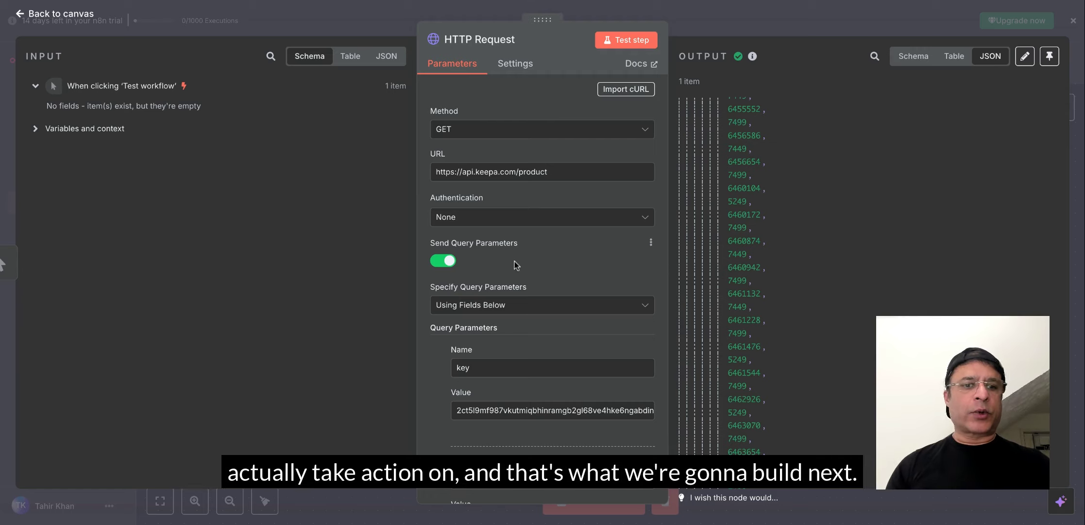
Return to the canvas and add a Code node after the HTTP Request node
left_click(67, 22)
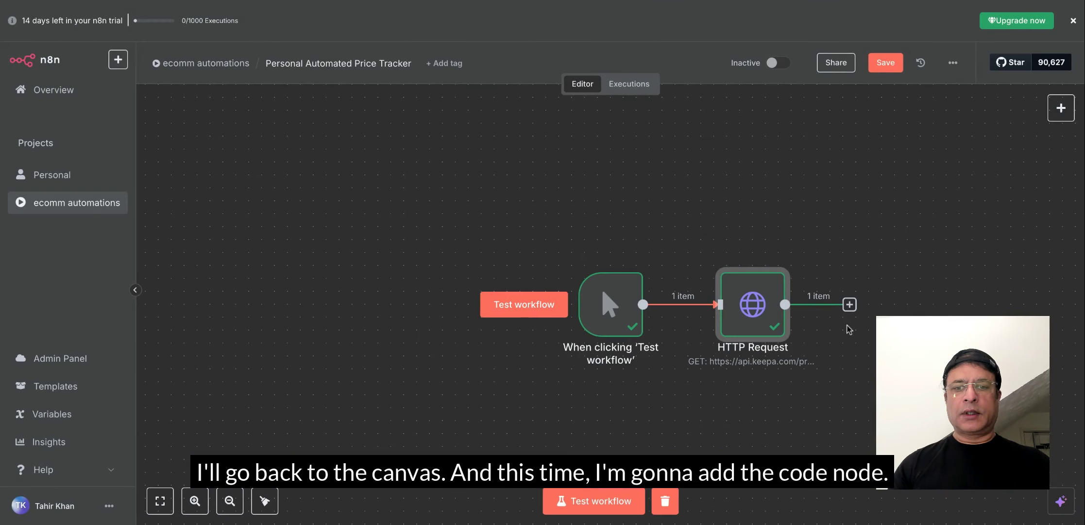
left_click(850, 305)
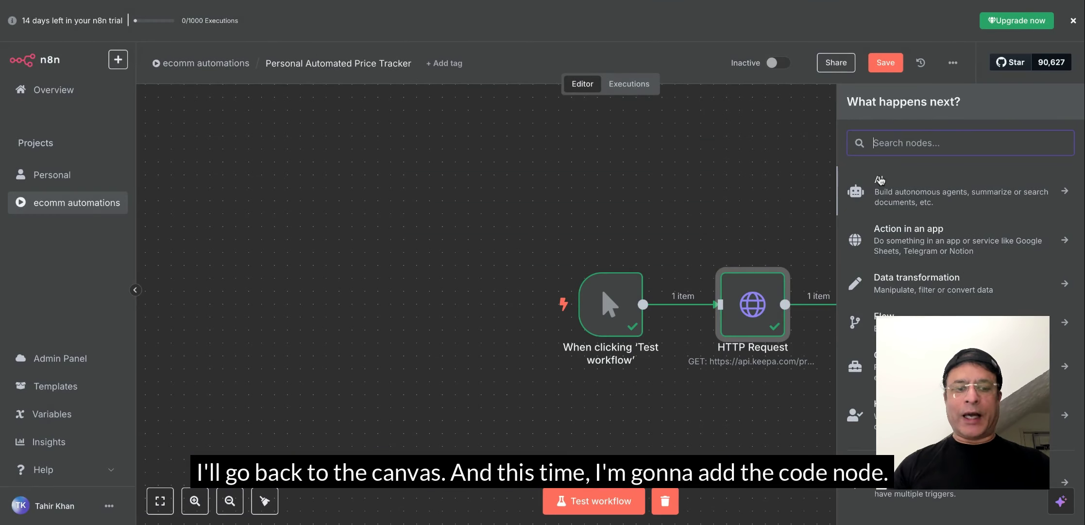
type("code")
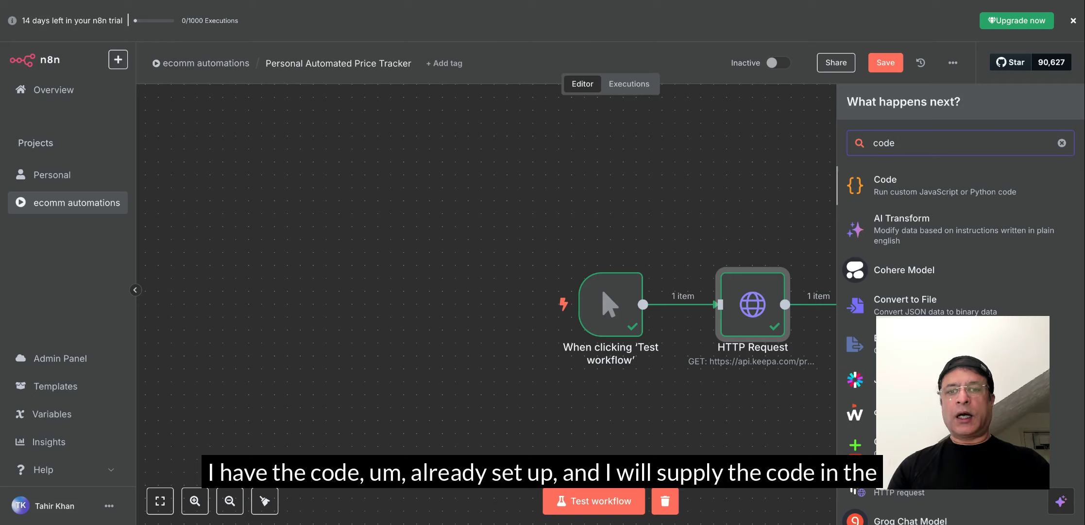
left_click(943, 194)
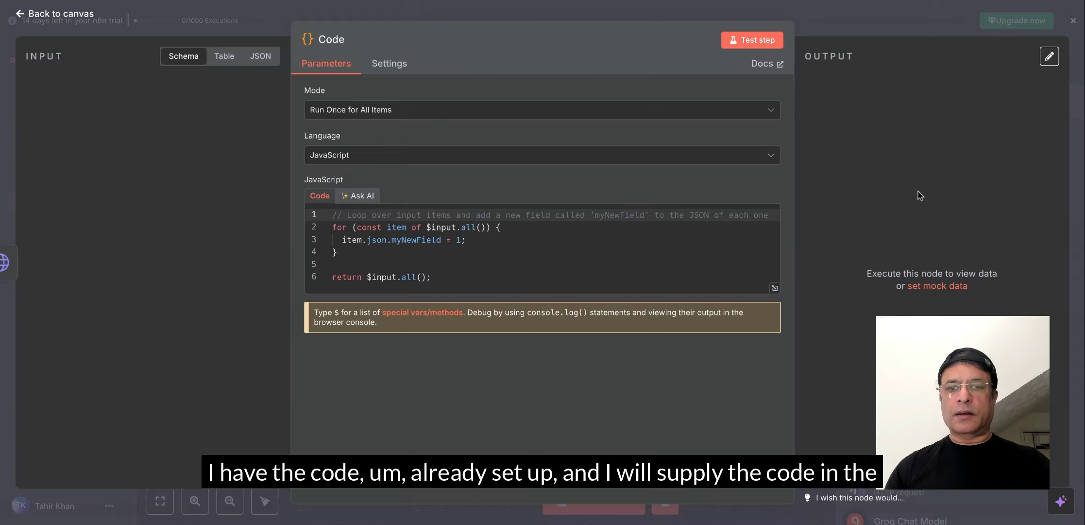
Replace the default JavaScript with code returning the product's asin, title and price, trying the Buy Box price first and falling back to 3rd Party New
left_click(519, 267)
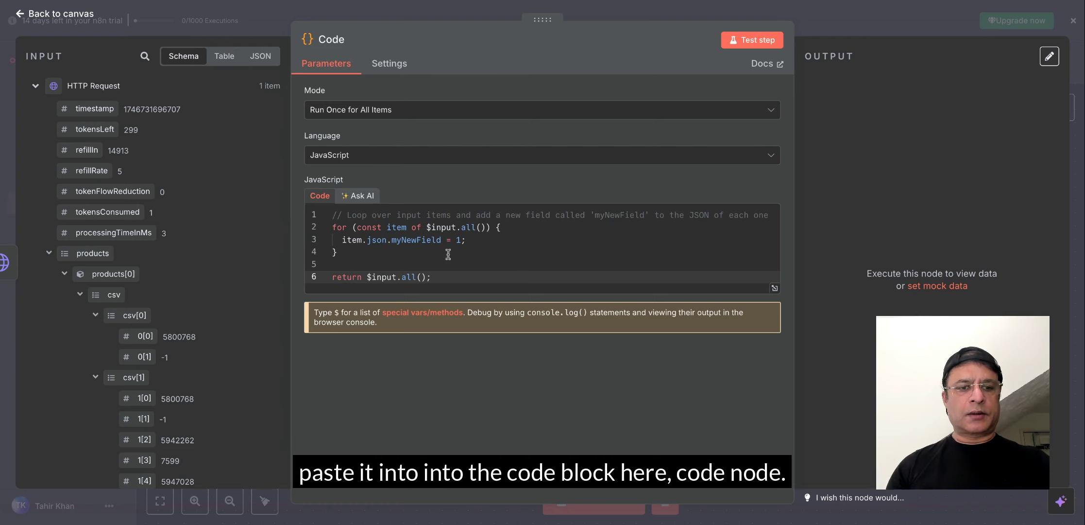
left_click_drag(453, 276, 323, 212)
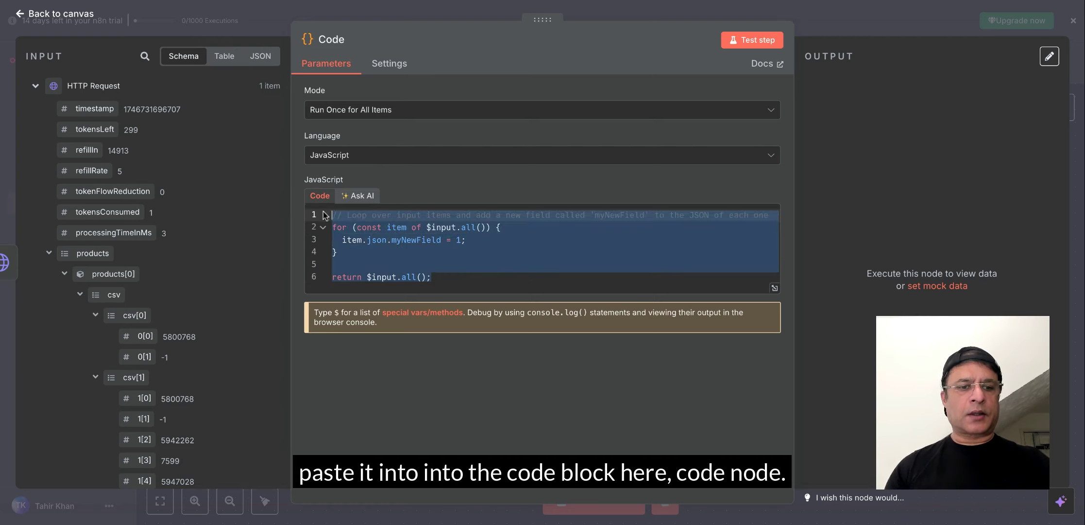
type("const product = $json.products[0]; const current = product.stats.current;  // Try Buy Box first, fallback to 3rd Party New let priceCents = current[10]; // Buy Box  if (priceCents <= 0 || priceCents === -1) {   priceCents = current[1]; // 3P New }  const priceDollars = priceCents > 0 ? (priceCents / 100).toFixed(2) : null;  return {   asin: product.asin,   title: product.title || \"N/A\",   price: priceDollars ? parseFloat(priceDollars) : \"Unavailable\" };")
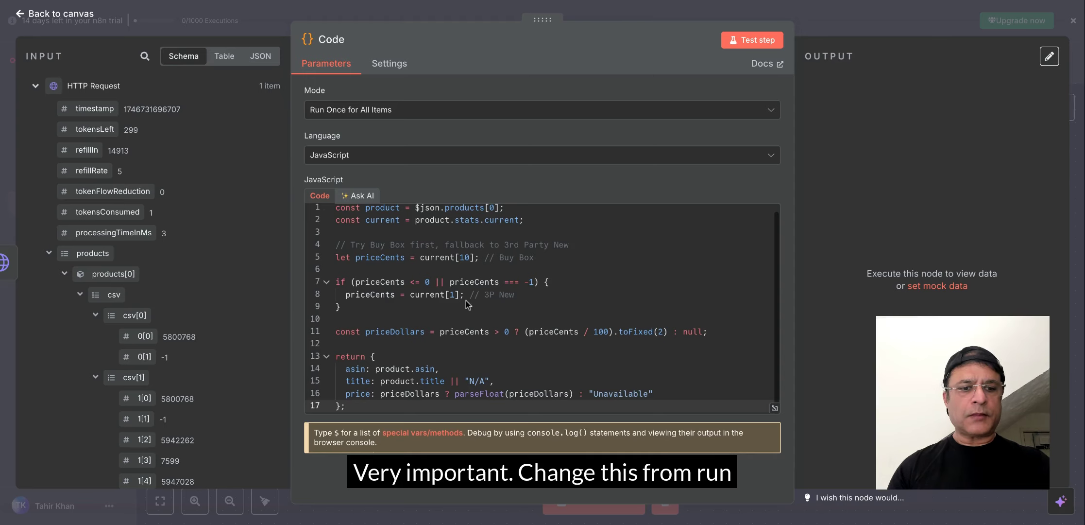
Set the Code node's mode to Run Once for Each Item, test the node and check the price in its output
scroll(465, 300, "up", 1)
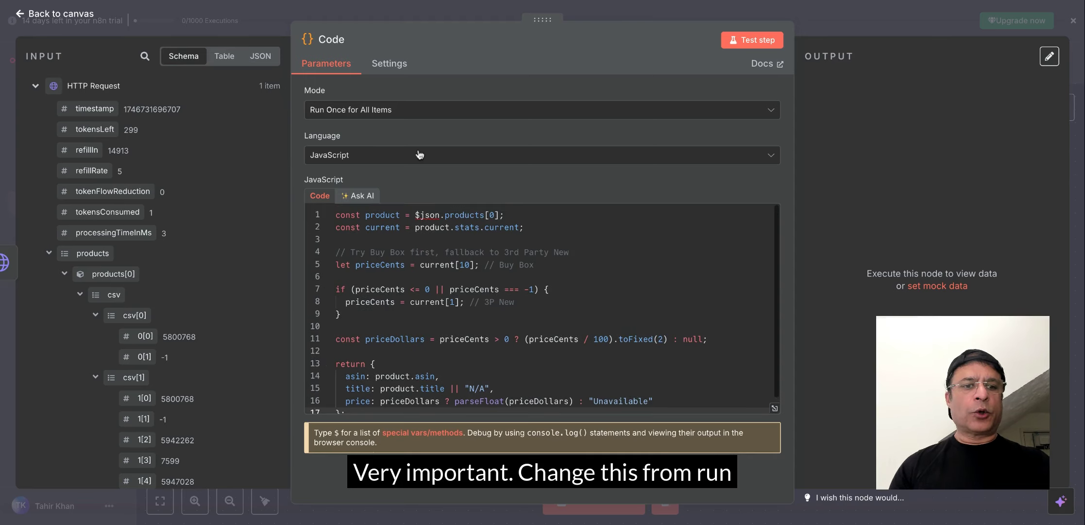
left_click(422, 116)
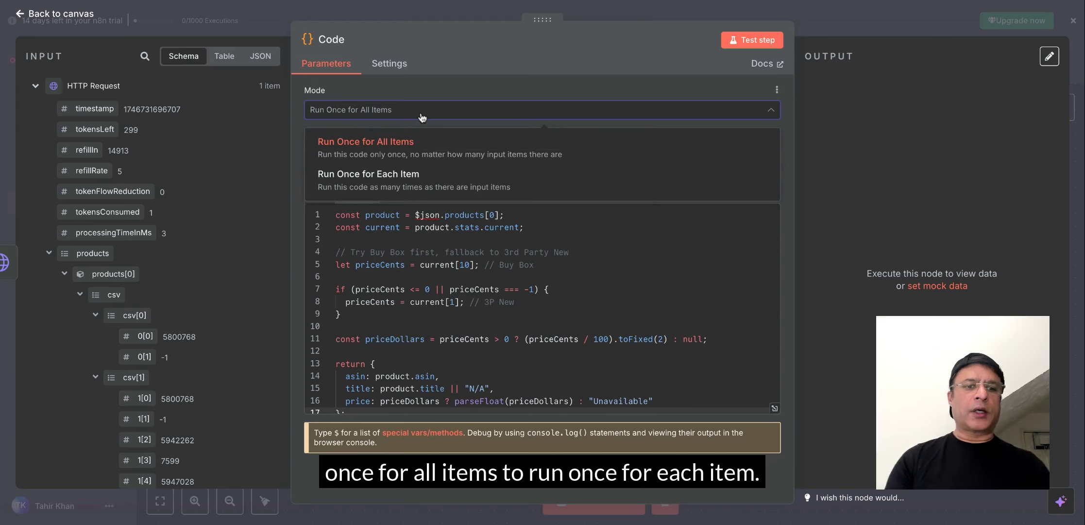
left_click(412, 188)
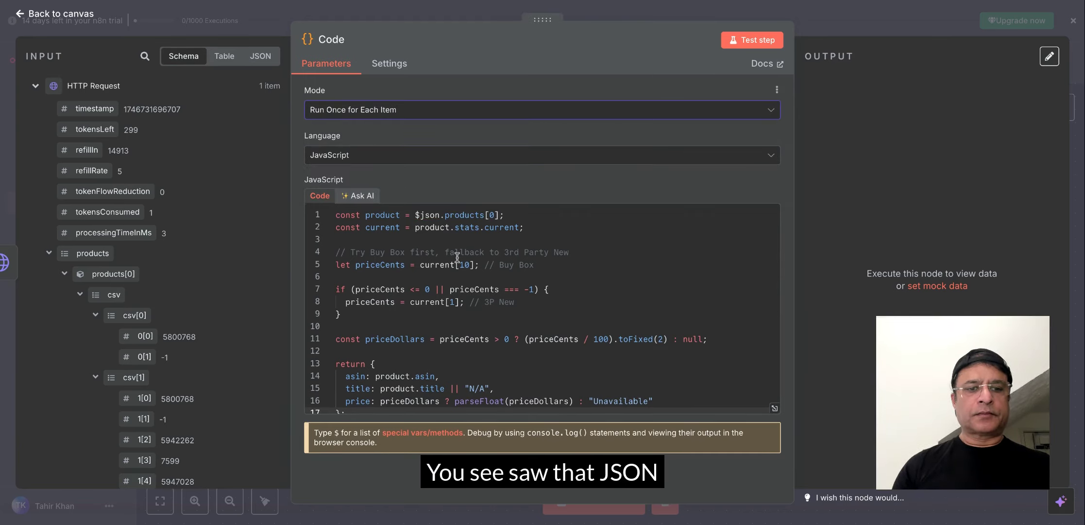
double_click(443, 216)
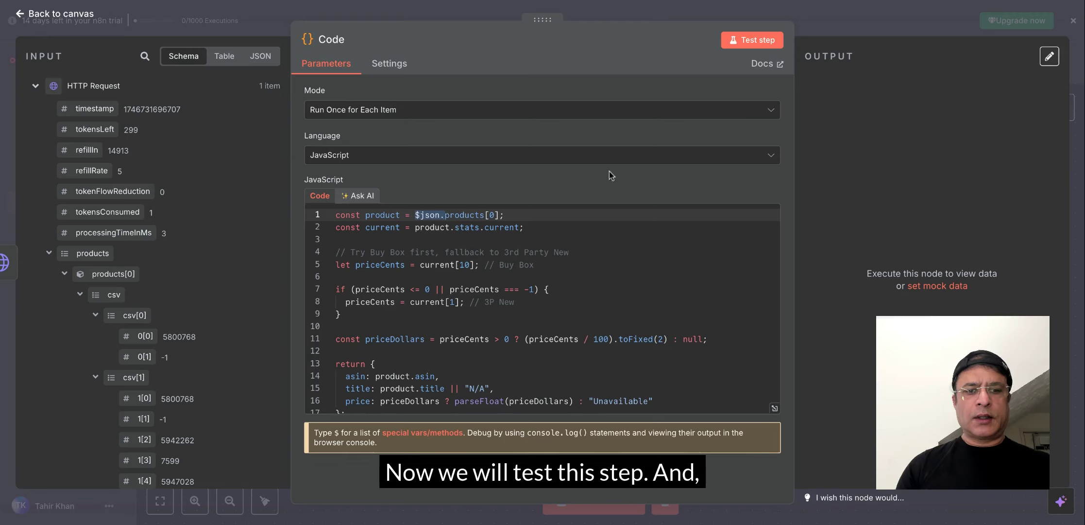
left_click(756, 45)
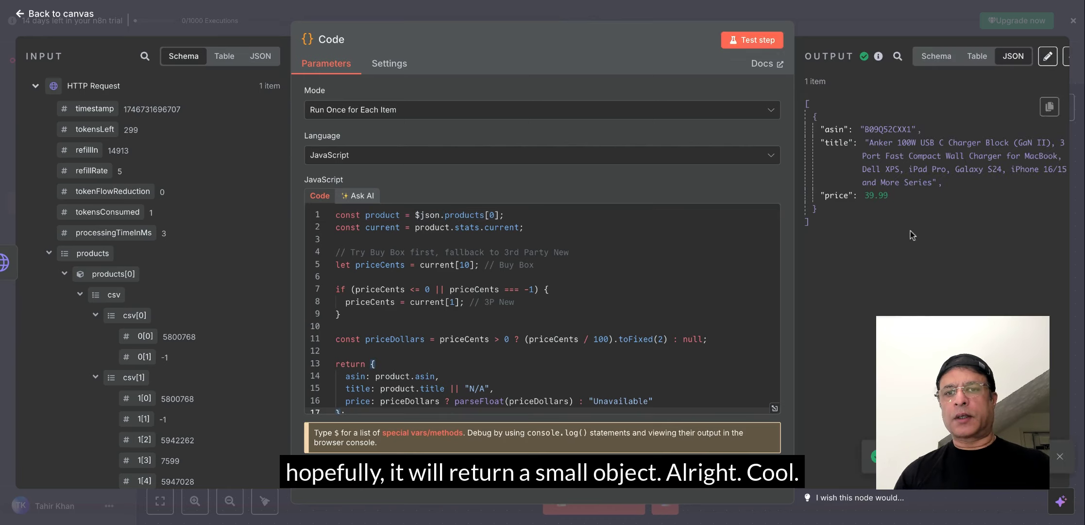
left_click_drag(869, 196, 892, 200)
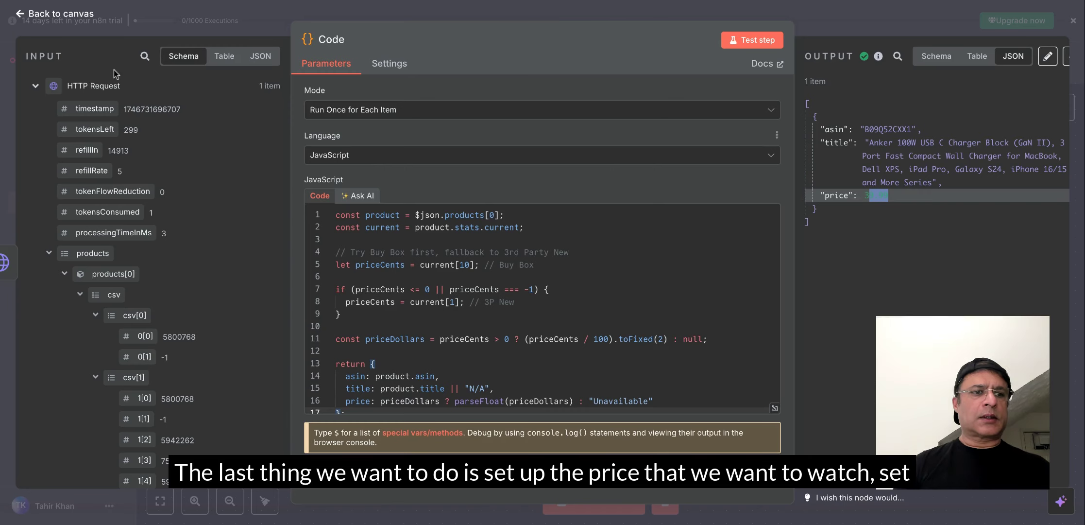
Return to the canvas and add an If node after the Code node
left_click(29, 16)
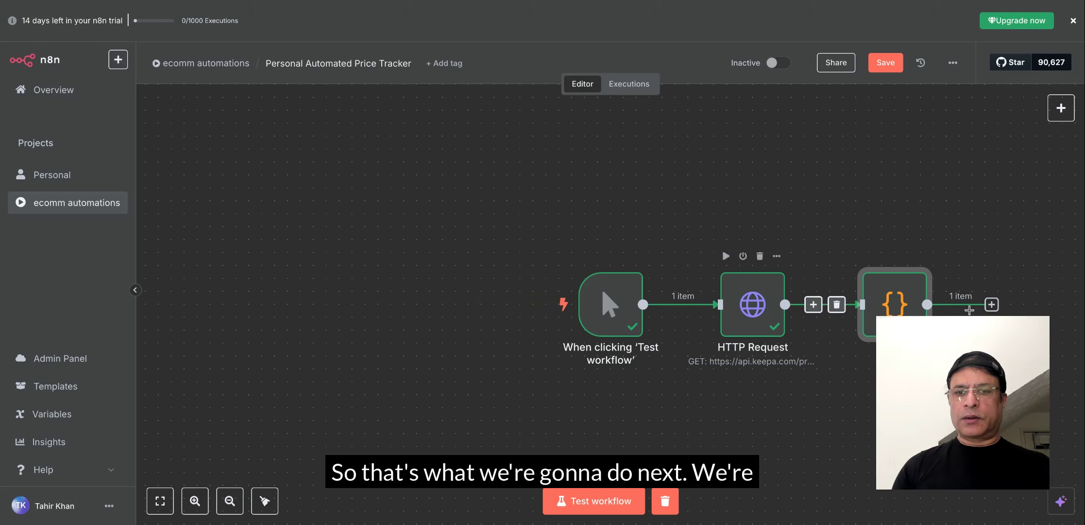
left_click(992, 304)
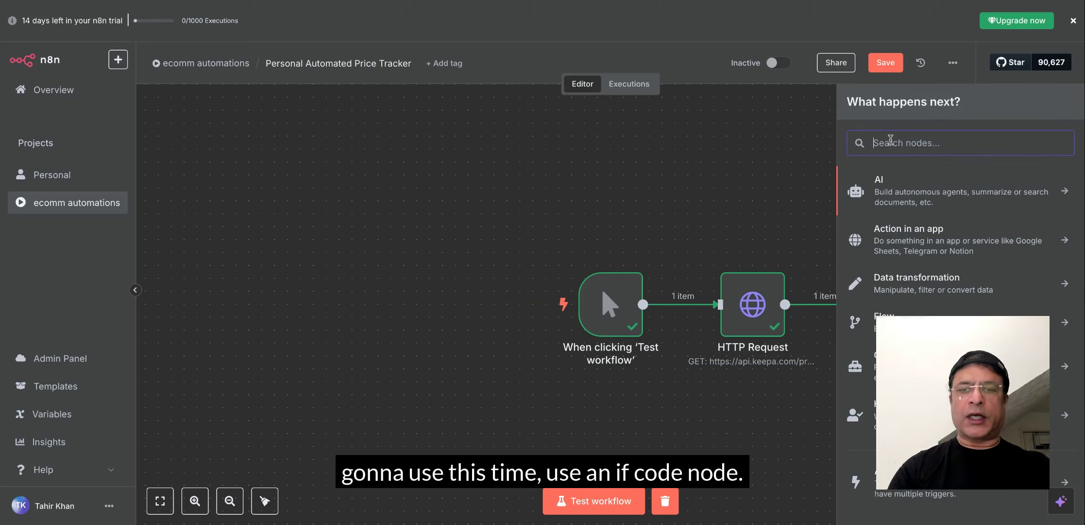
type("if")
left_click(897, 187)
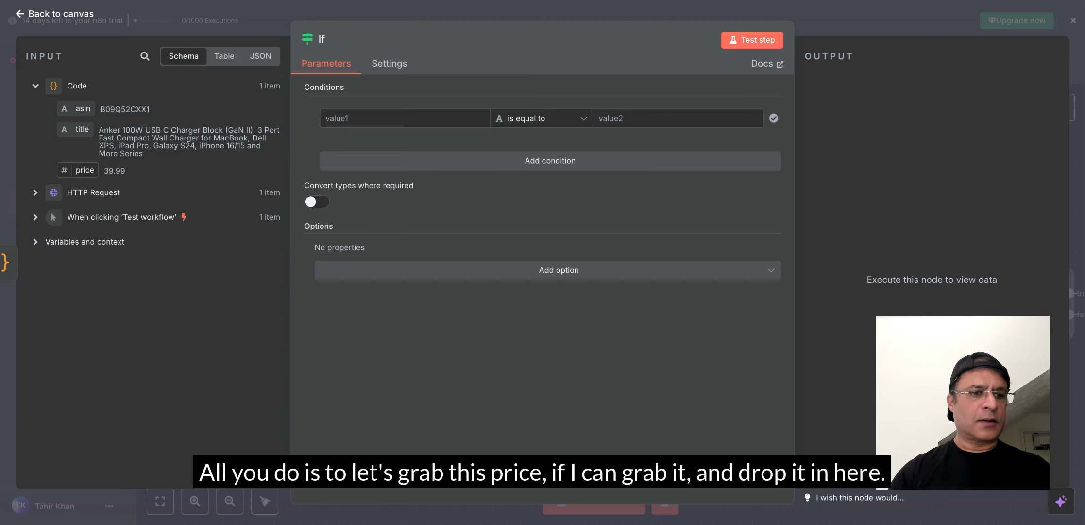
Set the If condition to the incoming price ({{ $json.price }}) with the number comparison is greater than or equal to 39.99, and test the node
left_click_drag(85, 170, 368, 120)
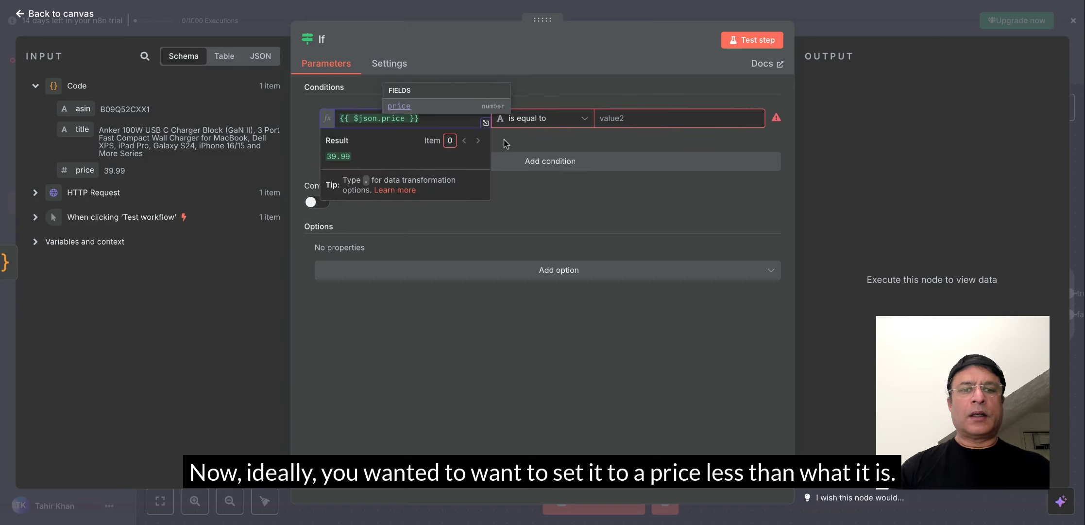
left_click(540, 122)
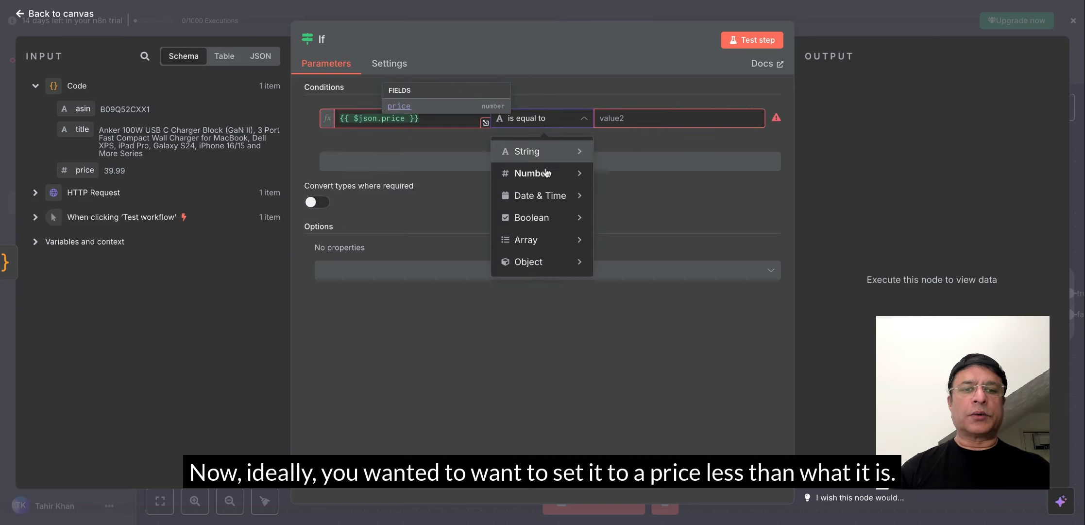
mouse_move(547, 175)
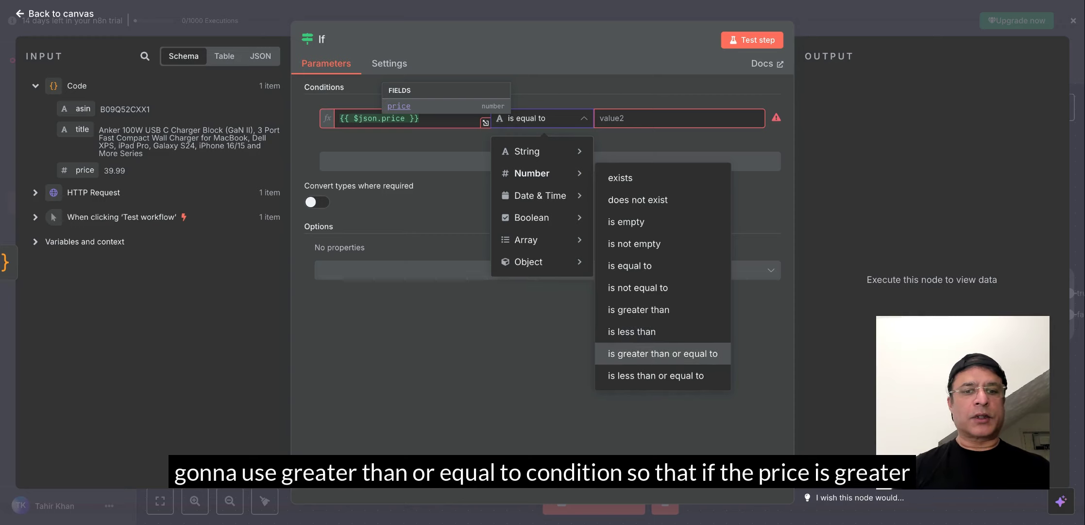
left_click(657, 354)
left_click(635, 118)
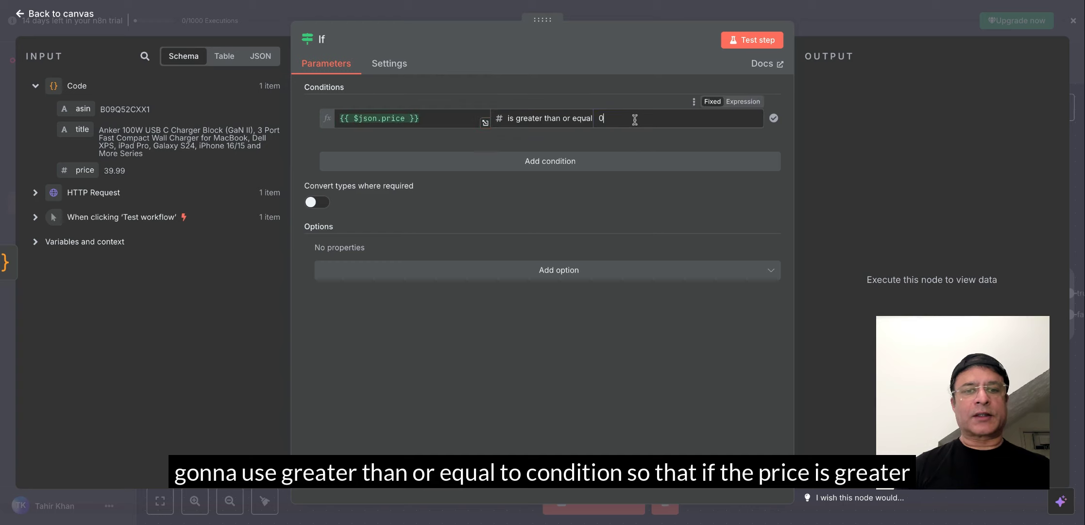
key("BackSpace")
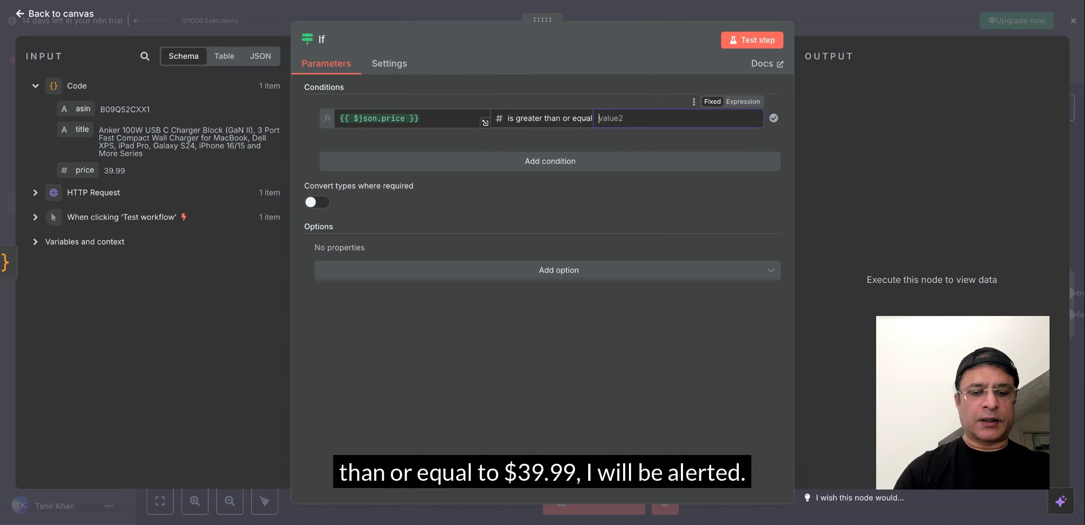
type("39.99")
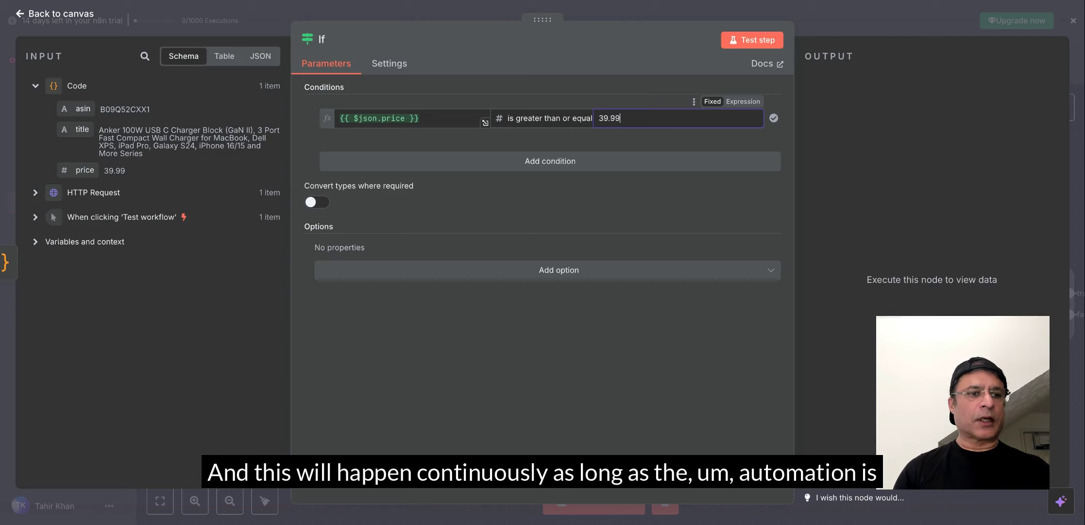
left_click(750, 40)
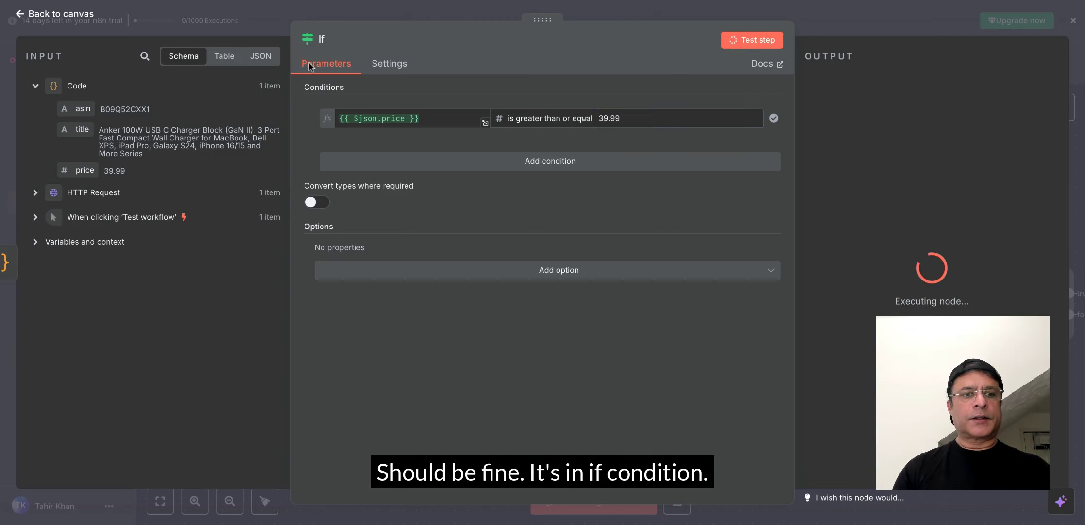
Return to the canvas and add a Telegram node with the Send Message operation to the If node's true branch
left_click(39, 12)
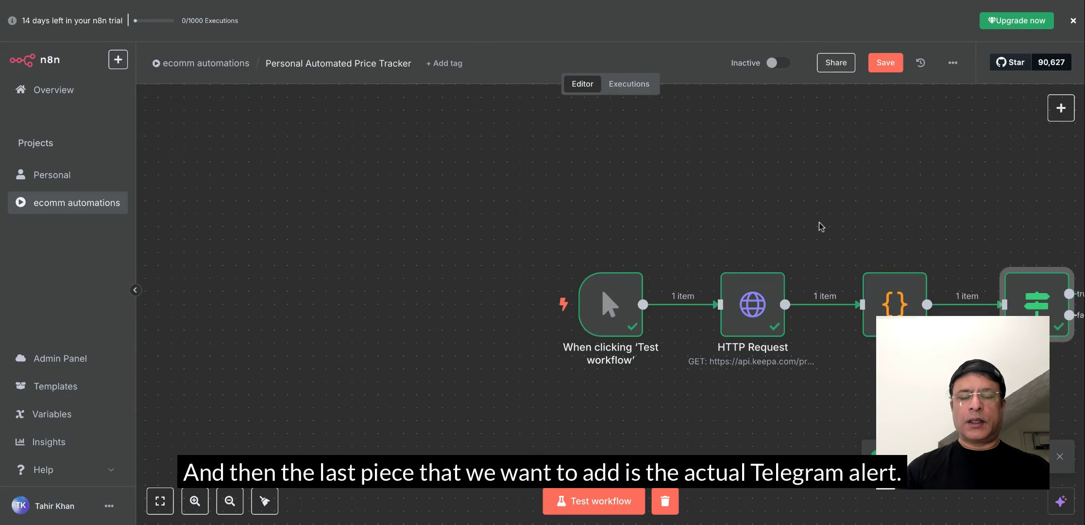
scroll(819, 222, "right", 10)
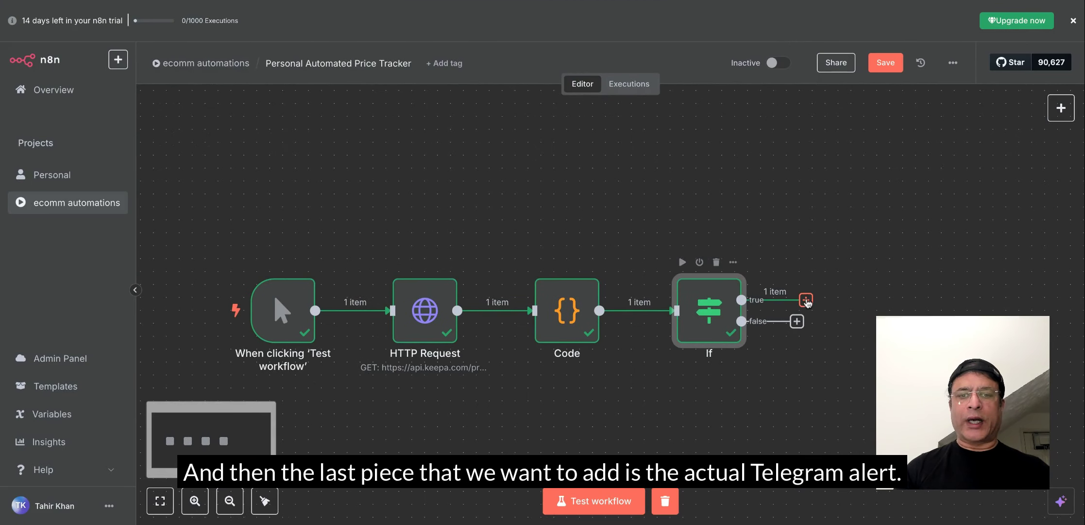
left_click(806, 301)
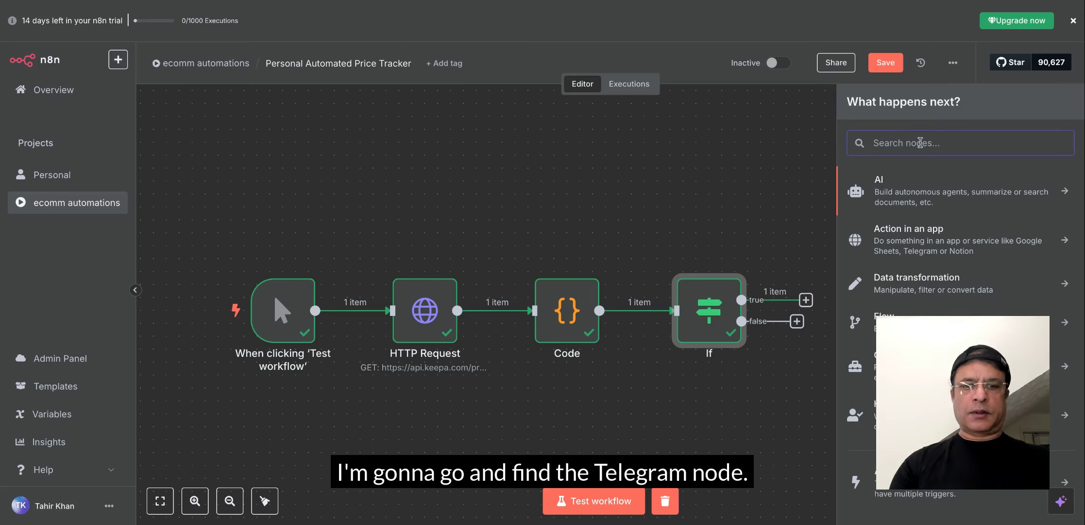
type("tele")
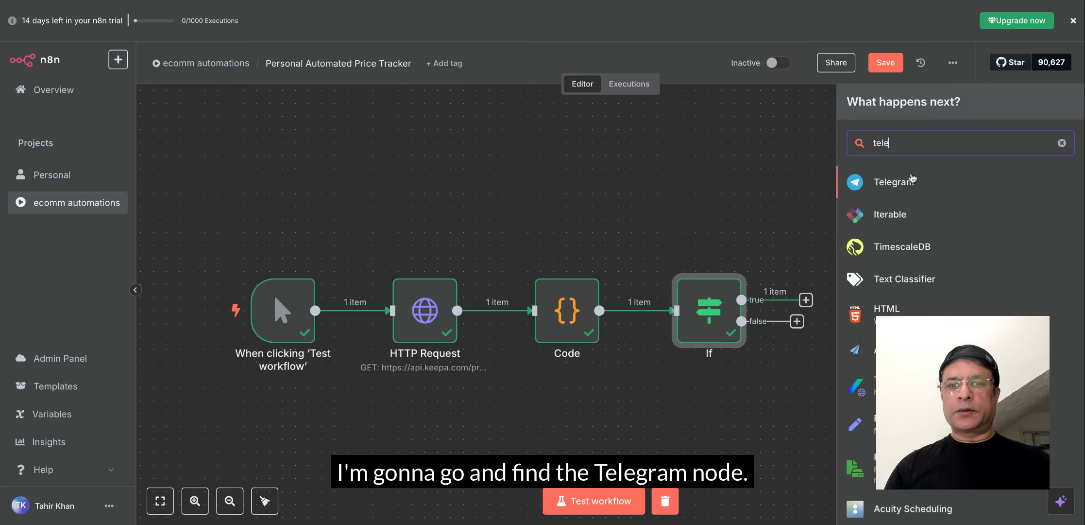
left_click(912, 178)
scroll(946, 389, "down", 3)
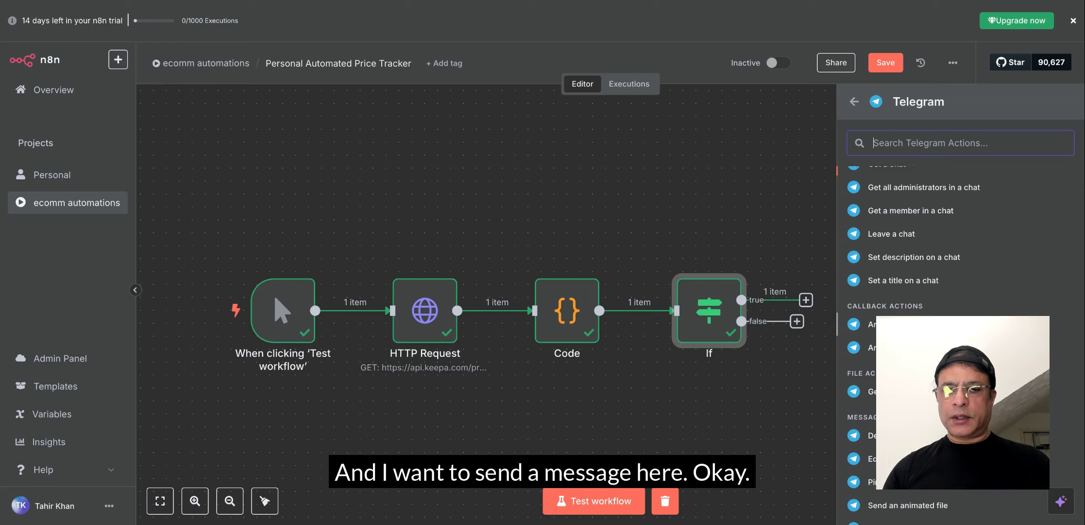
scroll(959, 340, "down", 5)
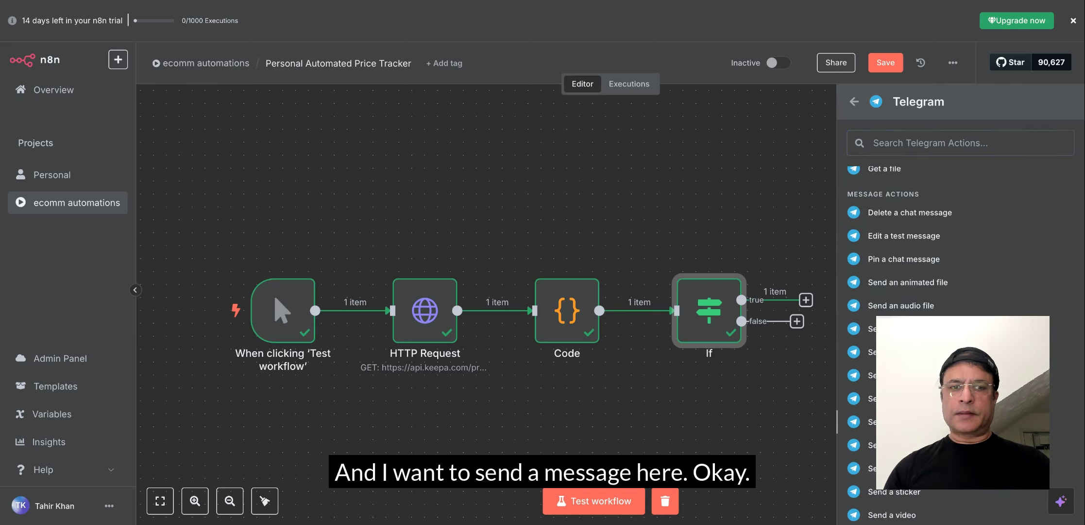
left_click(909, 421)
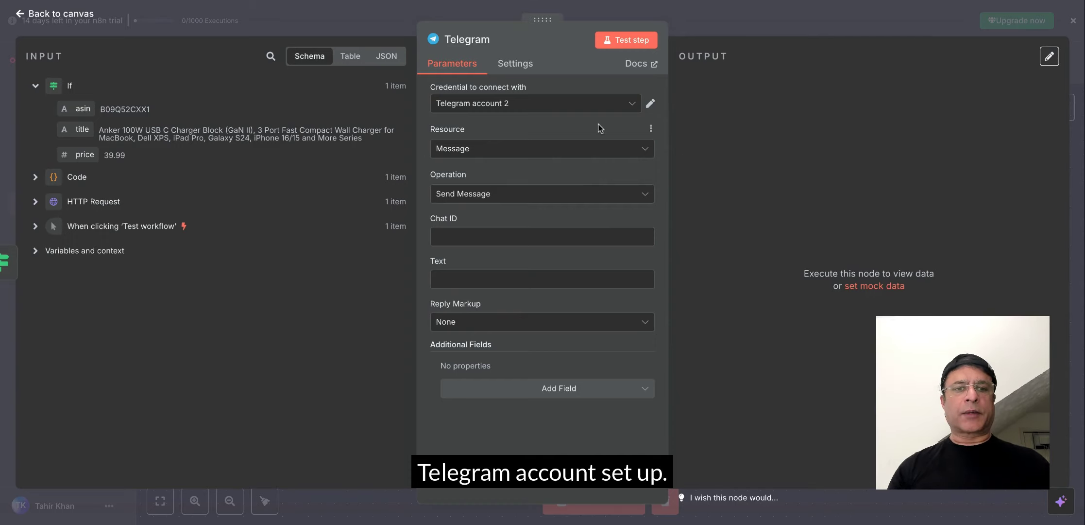
Paste the Telegram chat ID into the Telegram node's Chat ID field
left_click(494, 242)
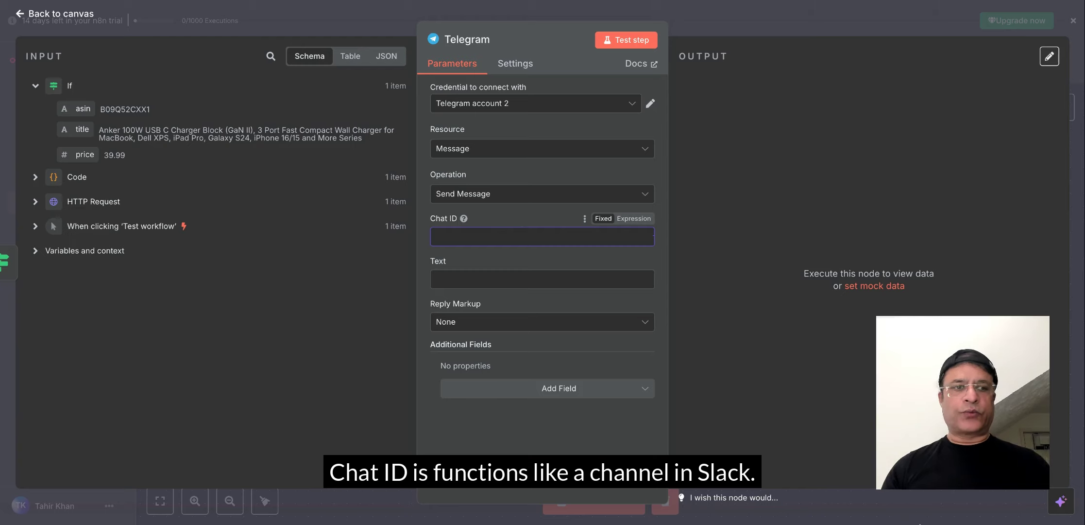
left_click(920, 523)
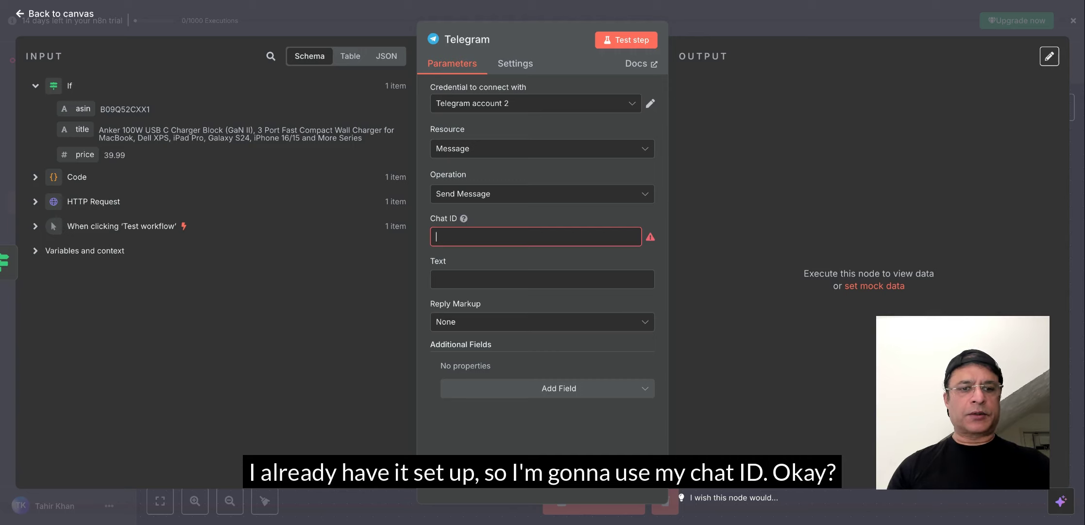
left_click(453, 237)
key("ctrl+v")
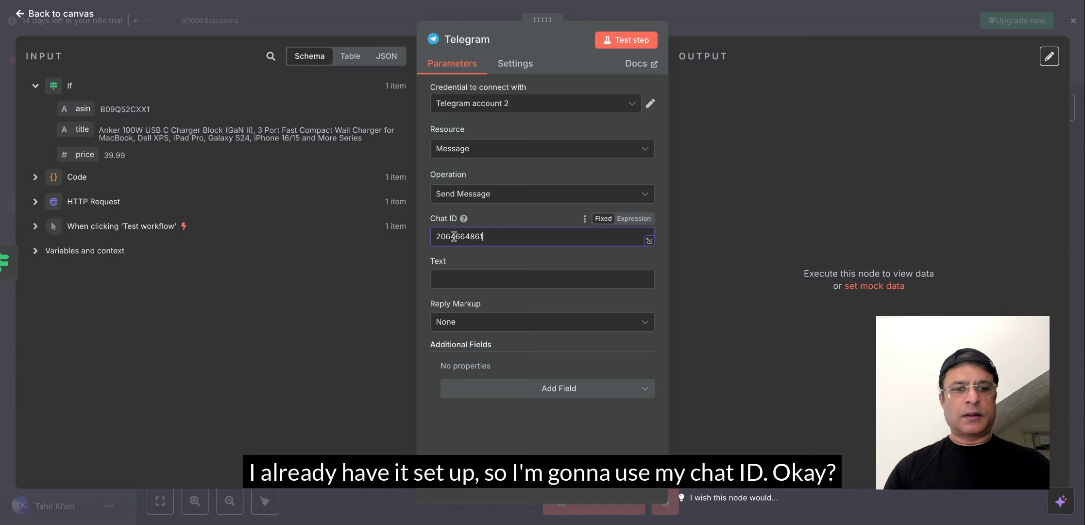
Open the message text in the expanded editor and write {{ $json.title }}, a blank line and the words Price Alert
left_click(649, 284)
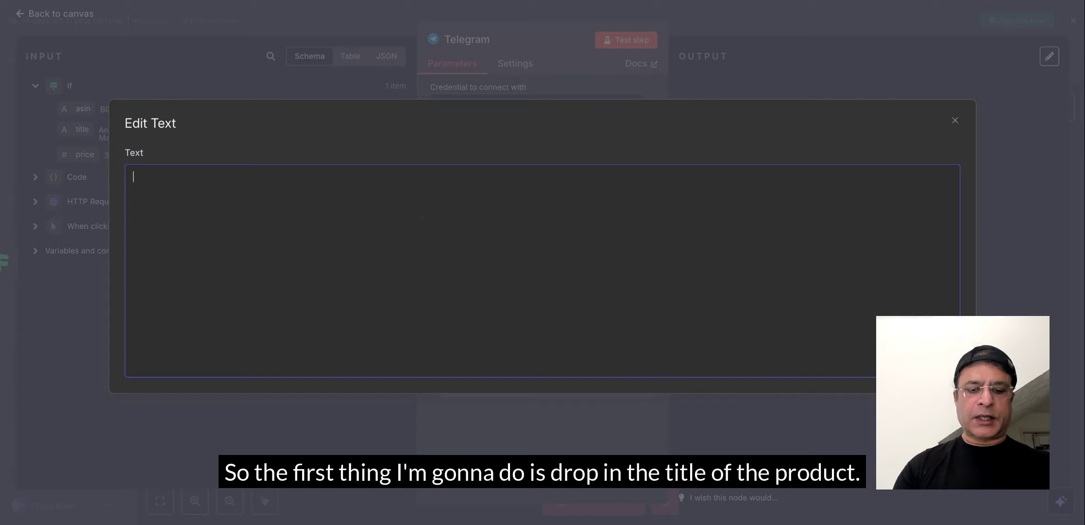
type("{}")
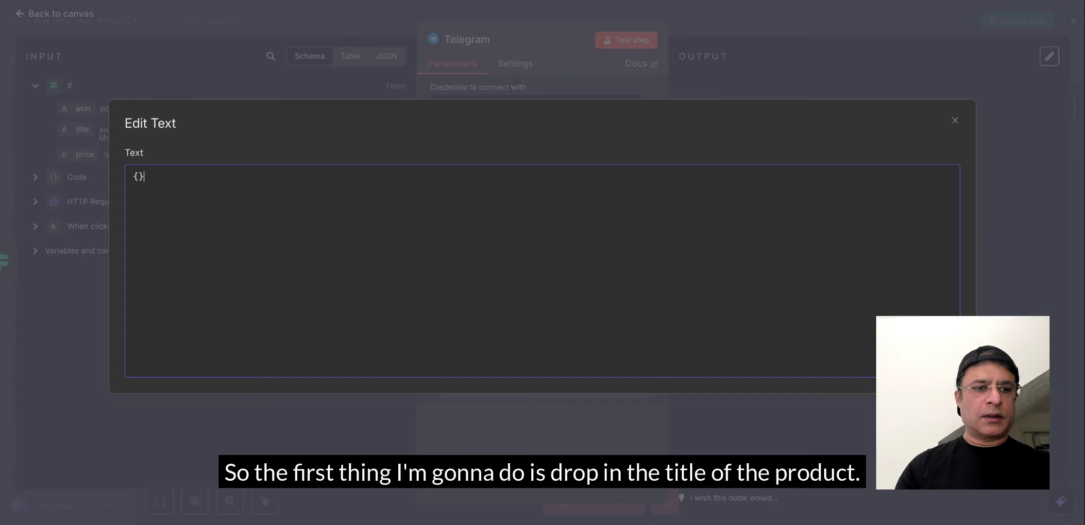
type("{ $json")
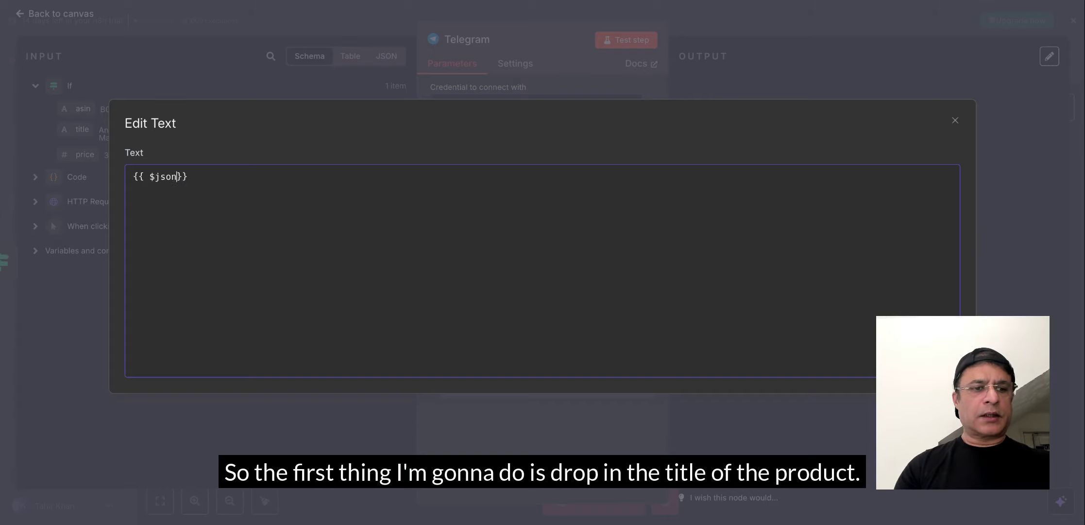
type(".title")
key("Return")
key("Return")
type("P")
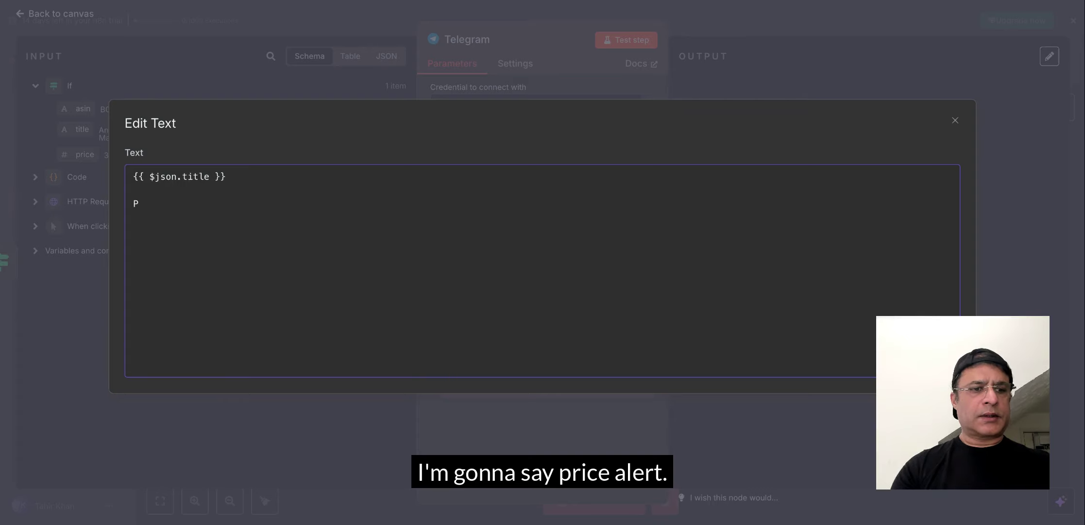
type("rice Alert")
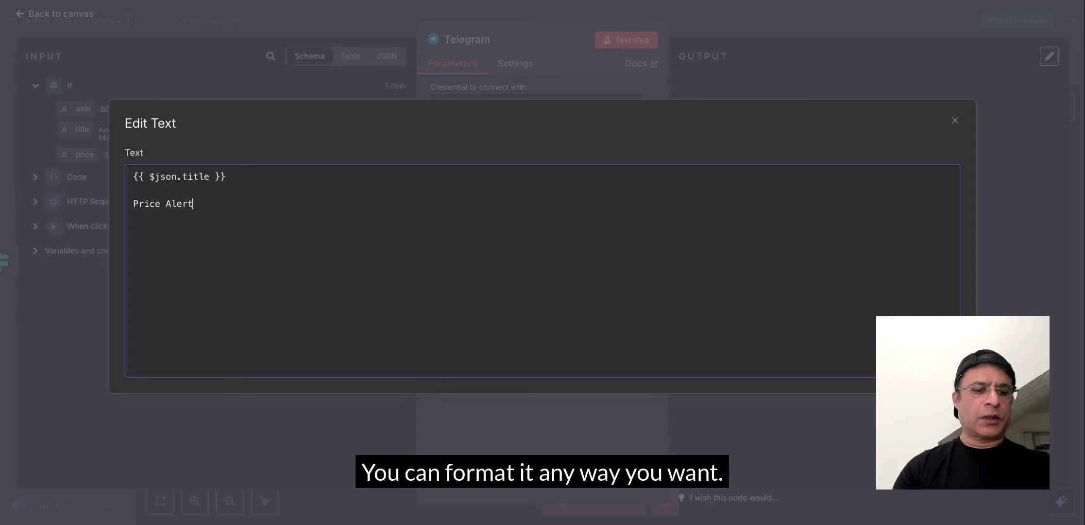
type("!  ht")
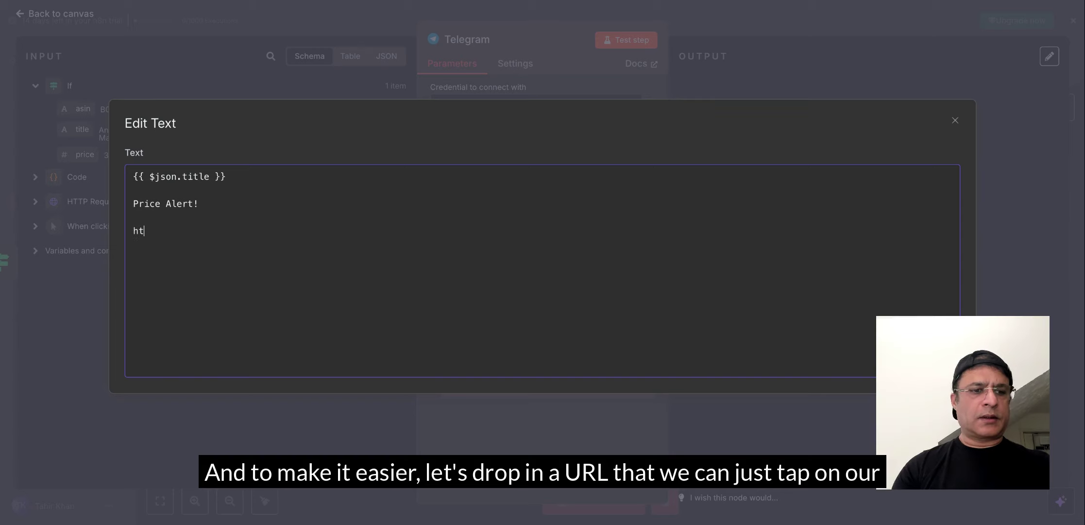
type("tps://")
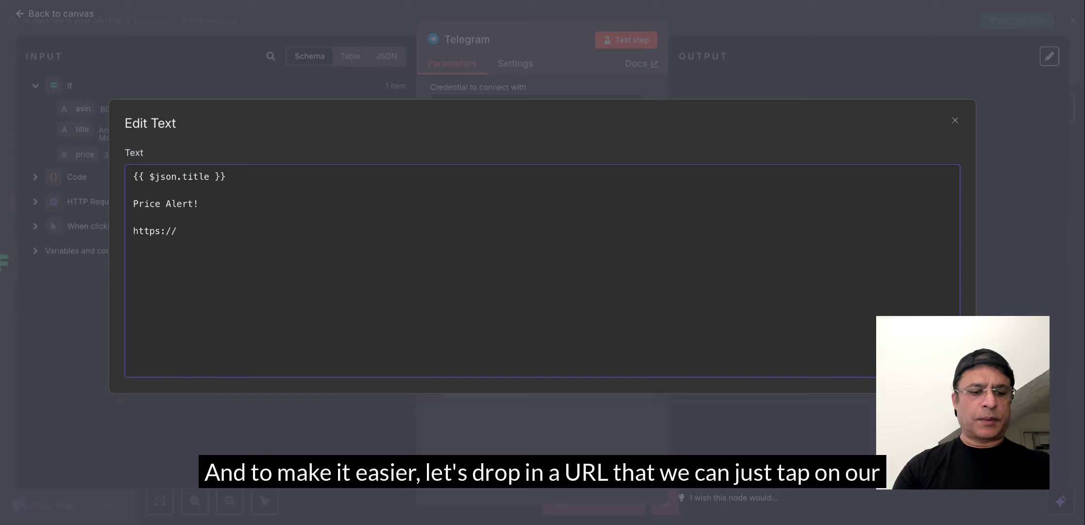
type("www.amazon")
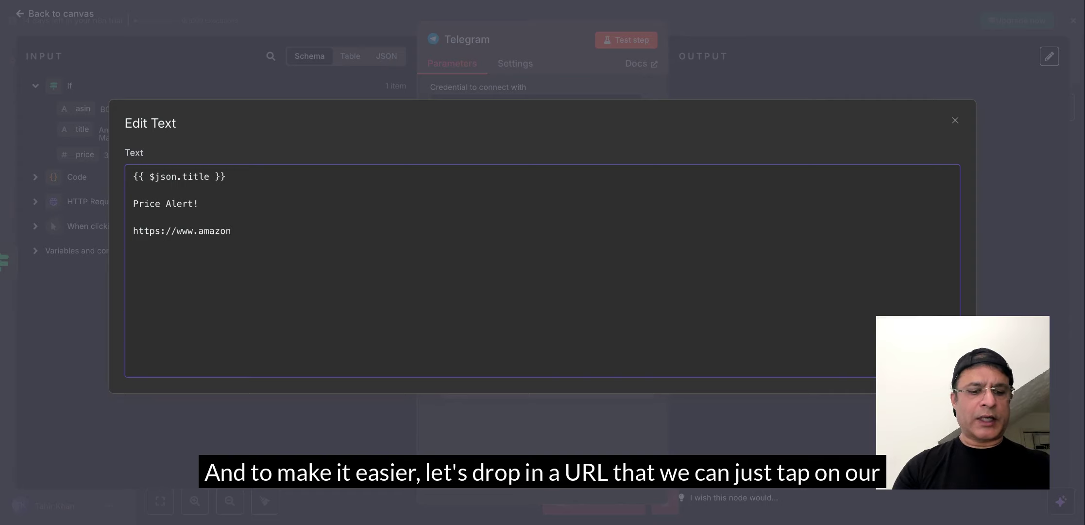
type(".com")
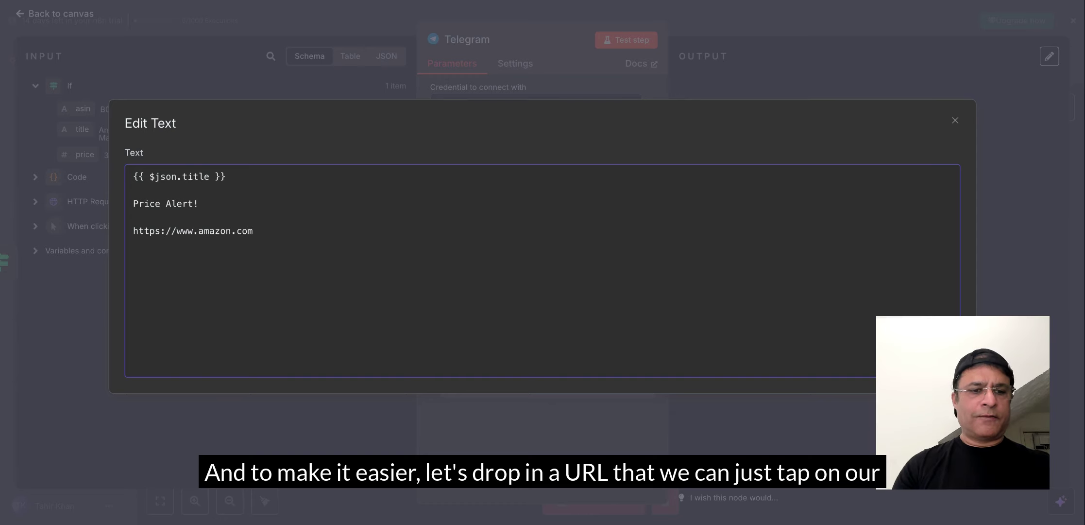
type("/dp")
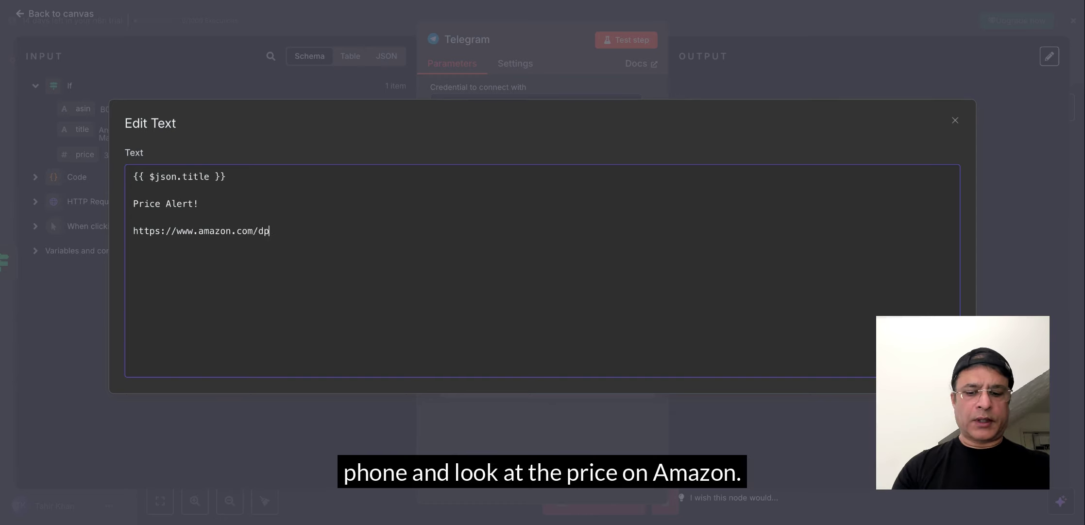
type("/{{ ")
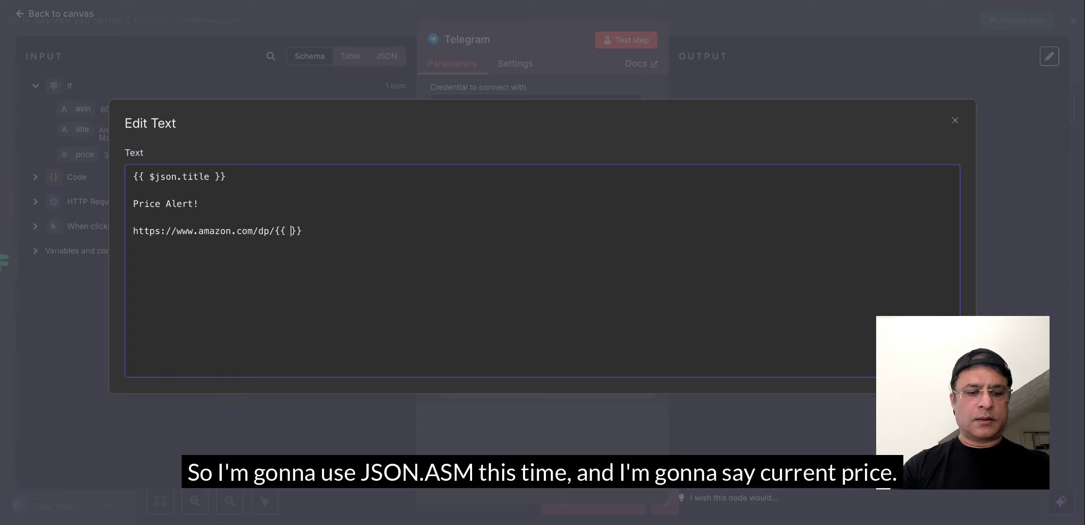
type("$json.")
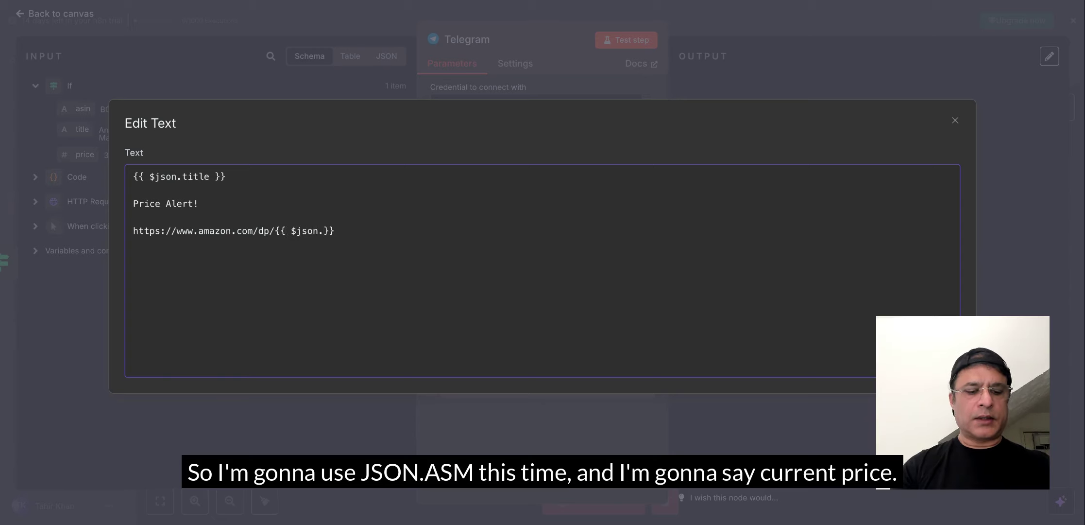
type("asin")
key("End")
Add a blank line and the line Current price ${{ $json.price }} below the product link, and close the expanded editor
key("Return")
key("Return")
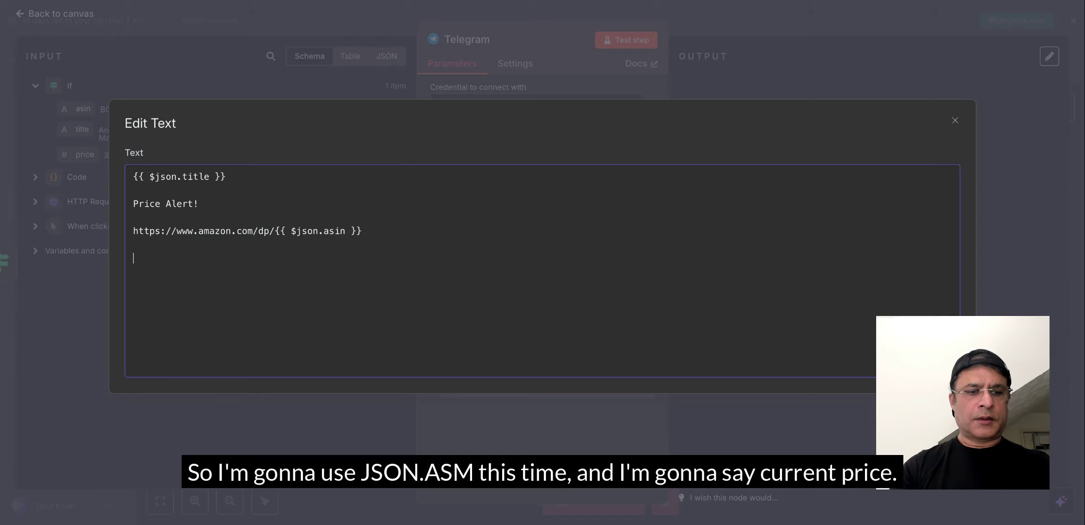
type("Curr")
type("ent price ${{ $json.price")
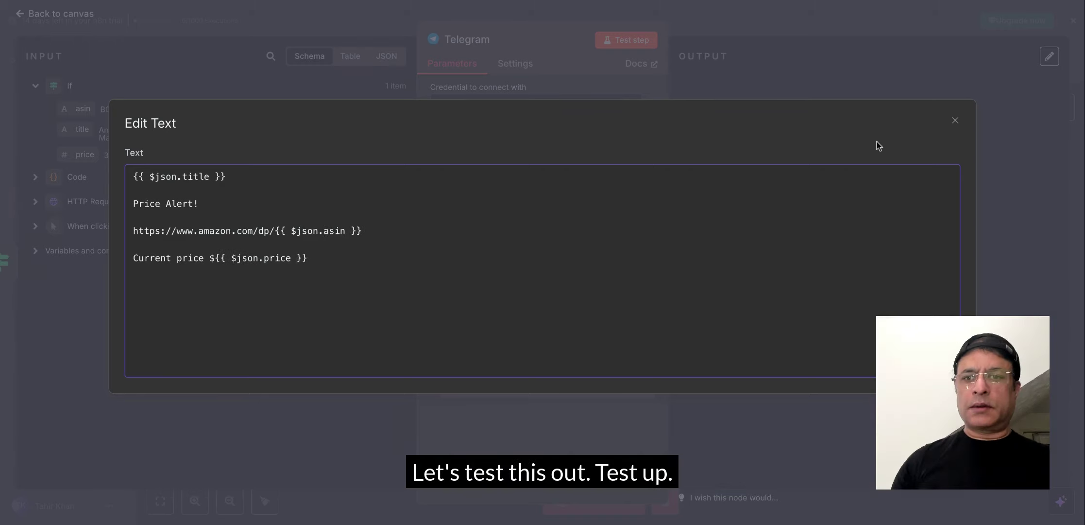
left_click(955, 120)
Test the Telegram node on its own, and run the complete workflow from the canvas
left_click(626, 40)
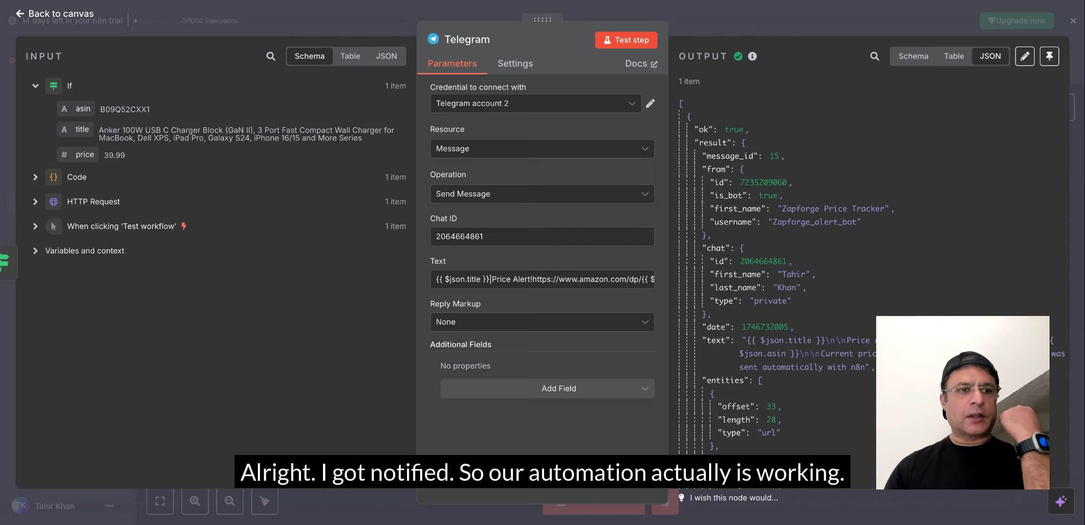
left_click(45, 17)
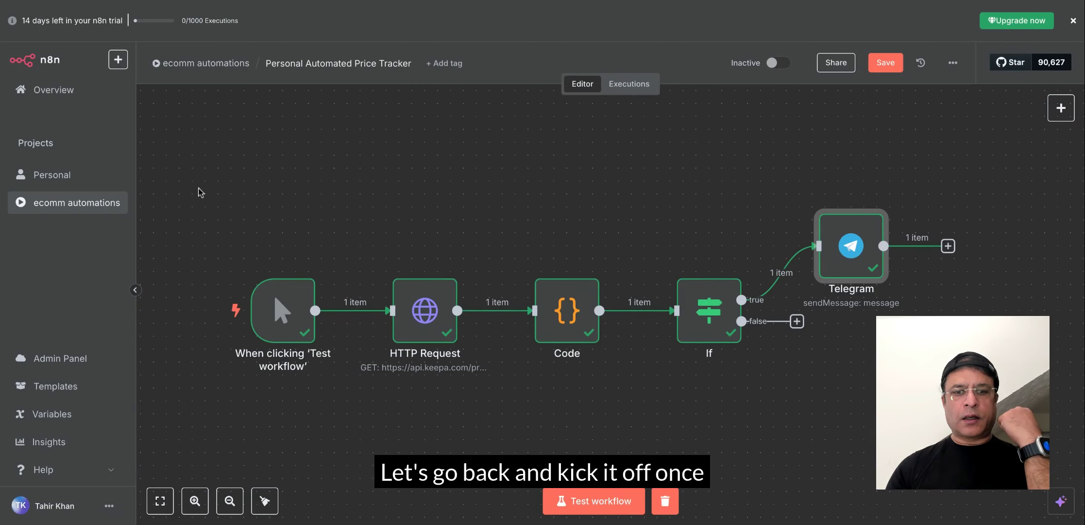
left_click(603, 505)
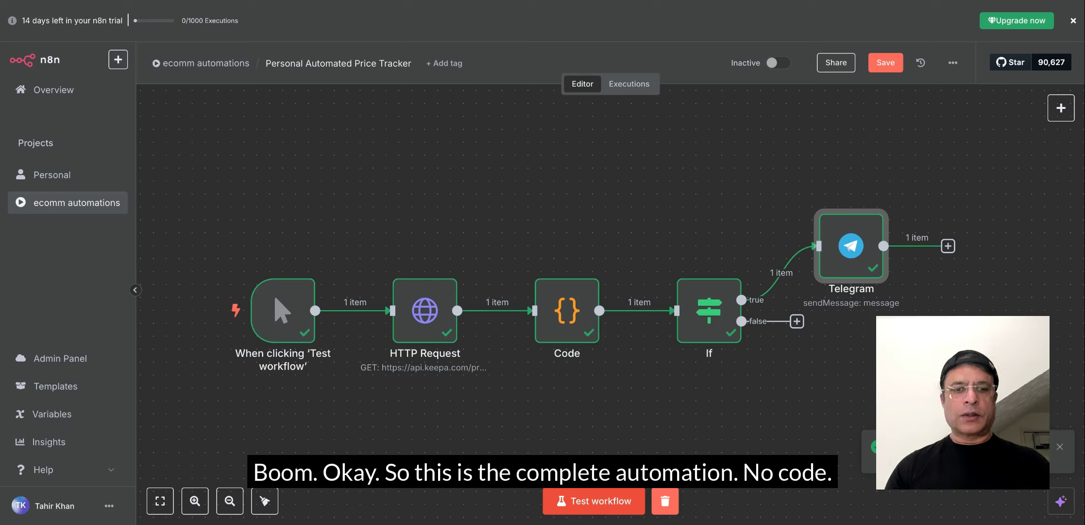